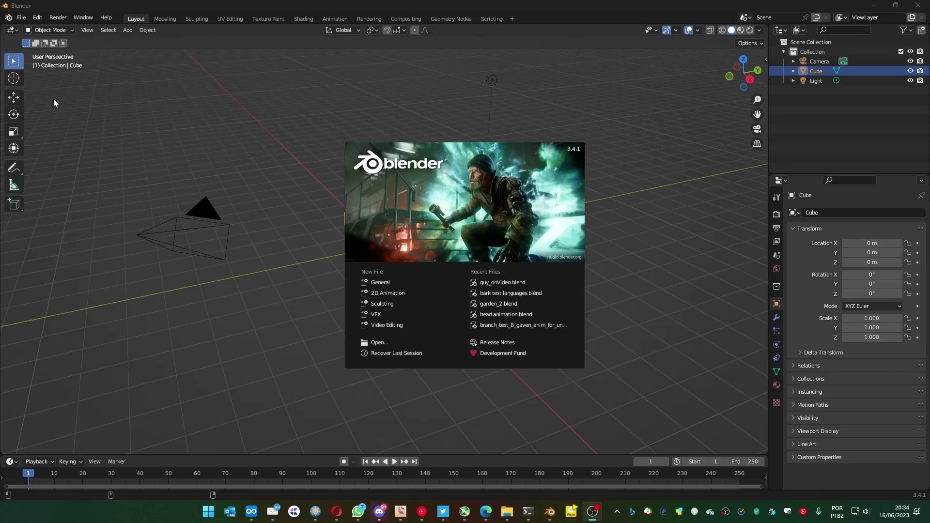
- Dismiss the splash and enable the CEB Track Anything add-on in Preferences, showing its details
left_click(37, 18)
left_click(37, 19)
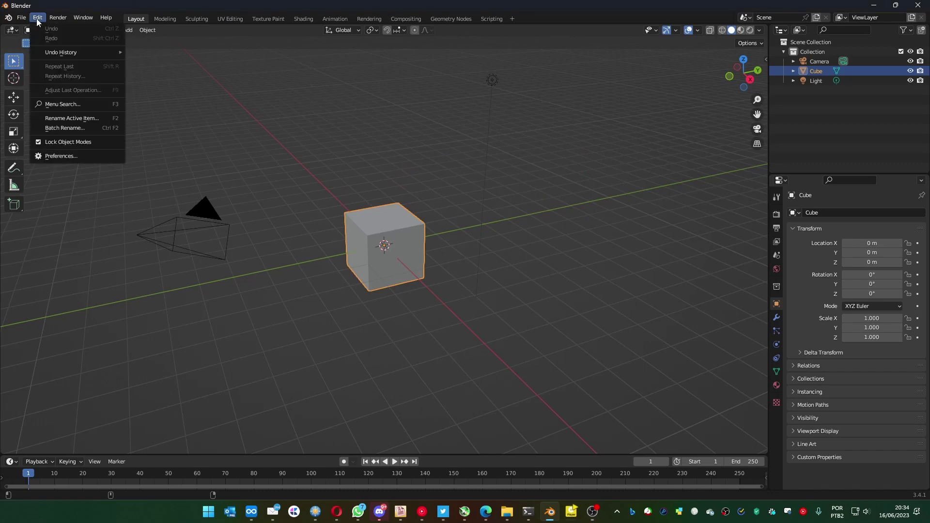
left_click(70, 157)
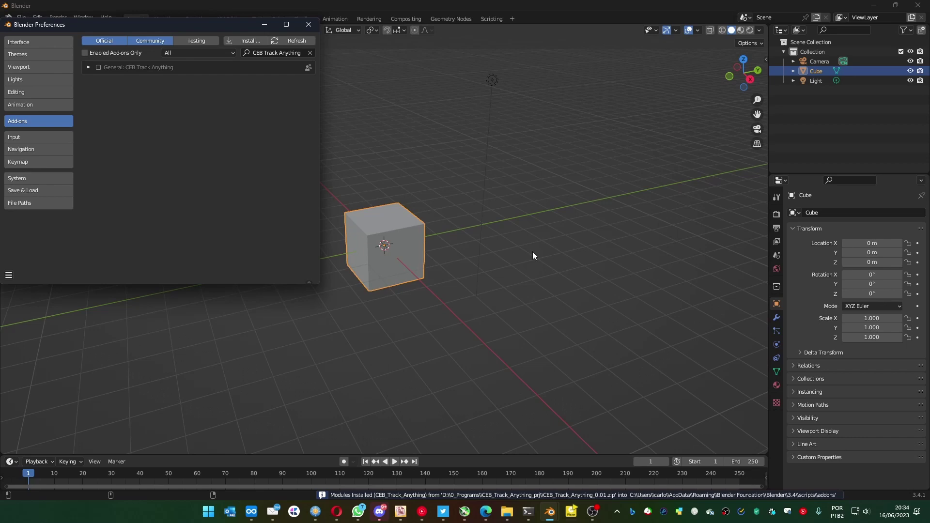
left_click(98, 67)
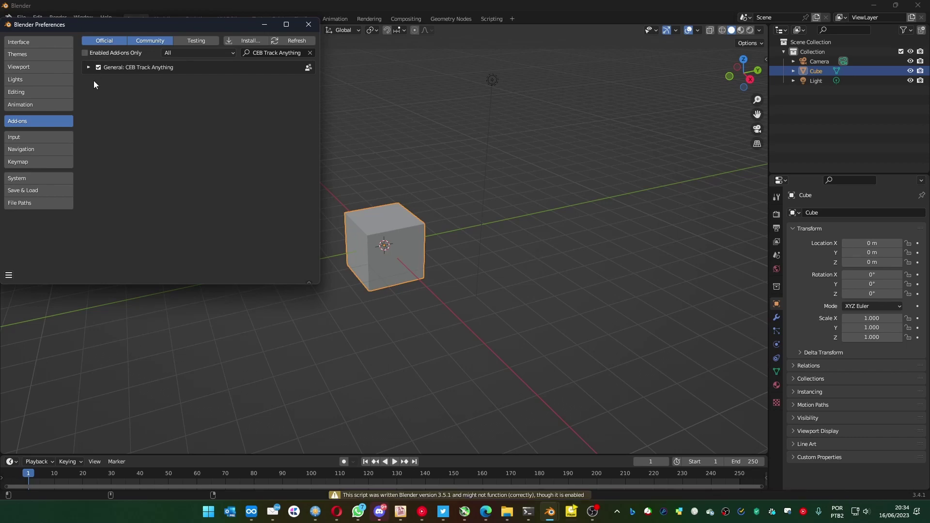
left_click(89, 68)
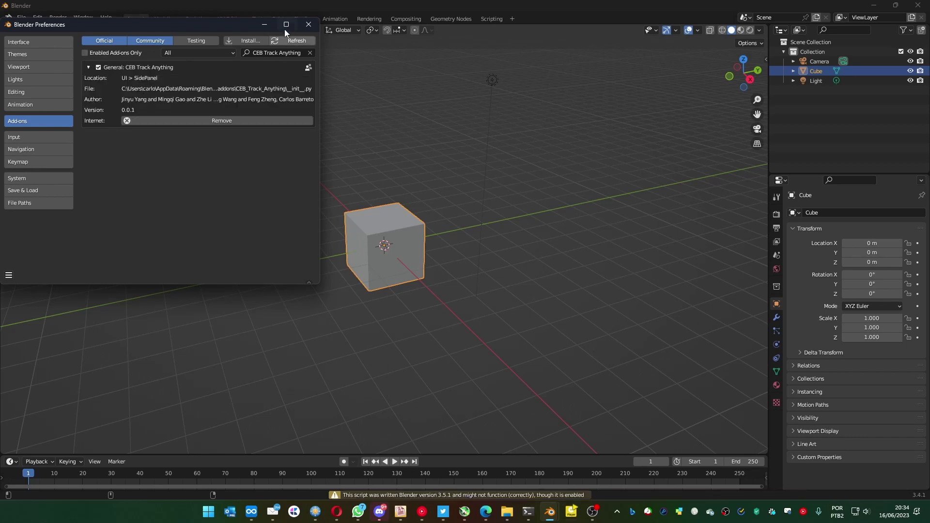
- Run Setup Workspace from the CEB sidebar tab to get the image editor and sequencer layout
left_click(307, 25)
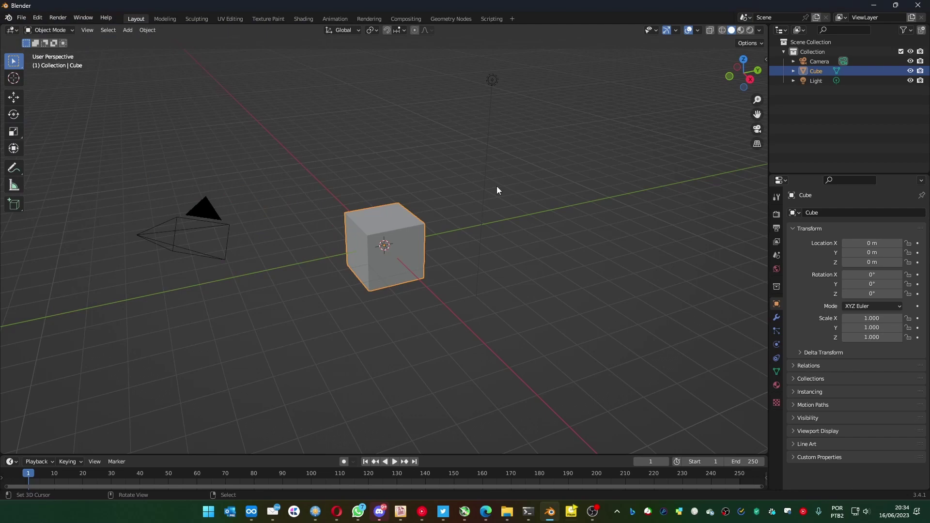
key("n")
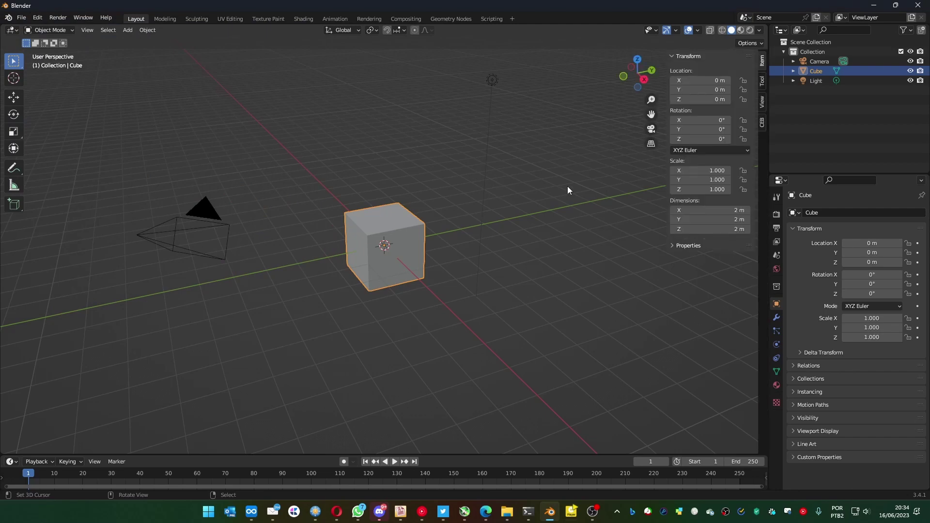
left_click(763, 124)
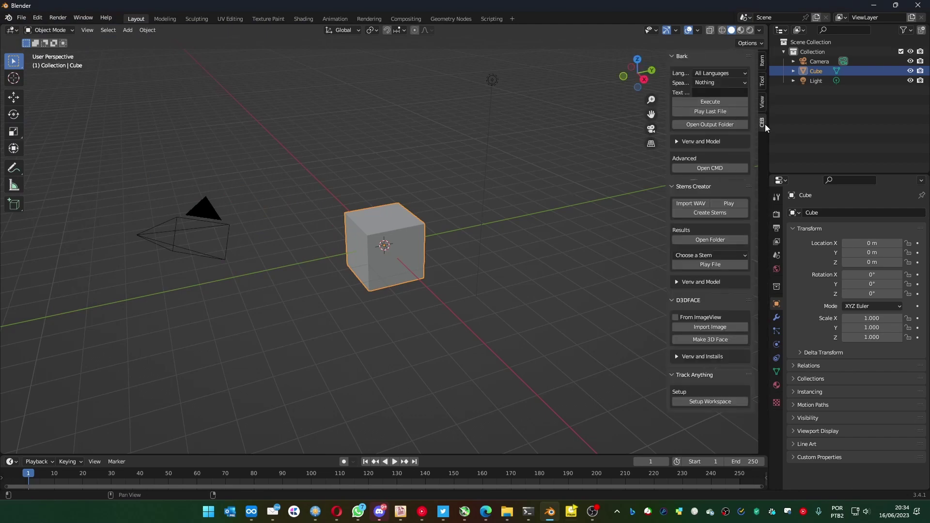
left_click(702, 403)
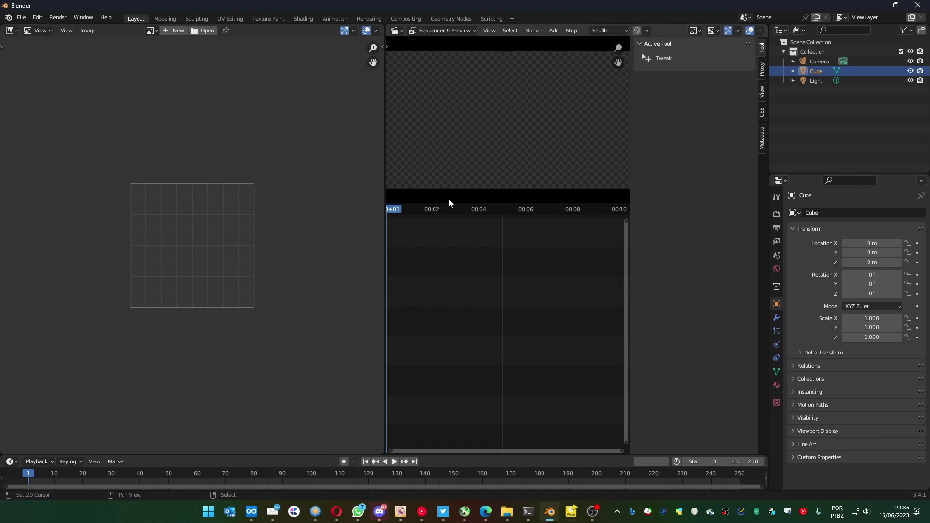
key("n")
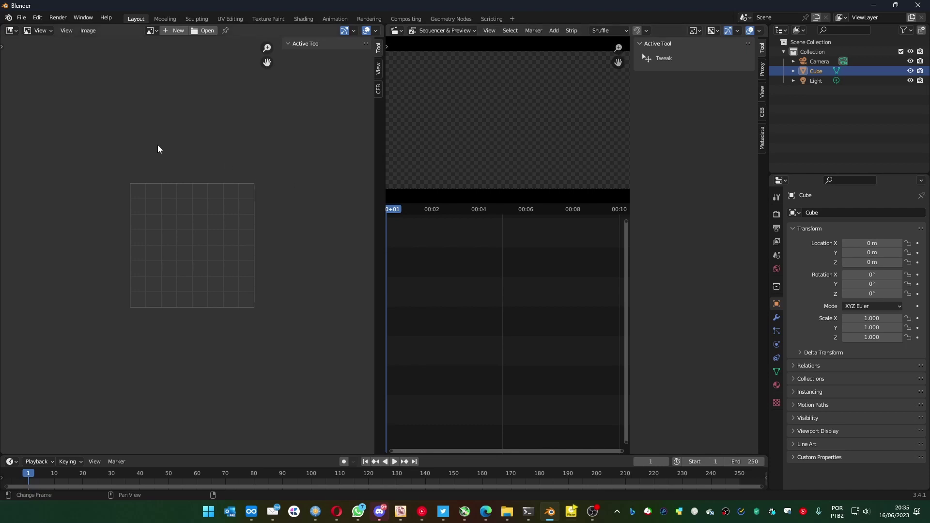
- Create a new AI_VENV_TA folder on drive D and set it as the venv path
left_click(378, 89)
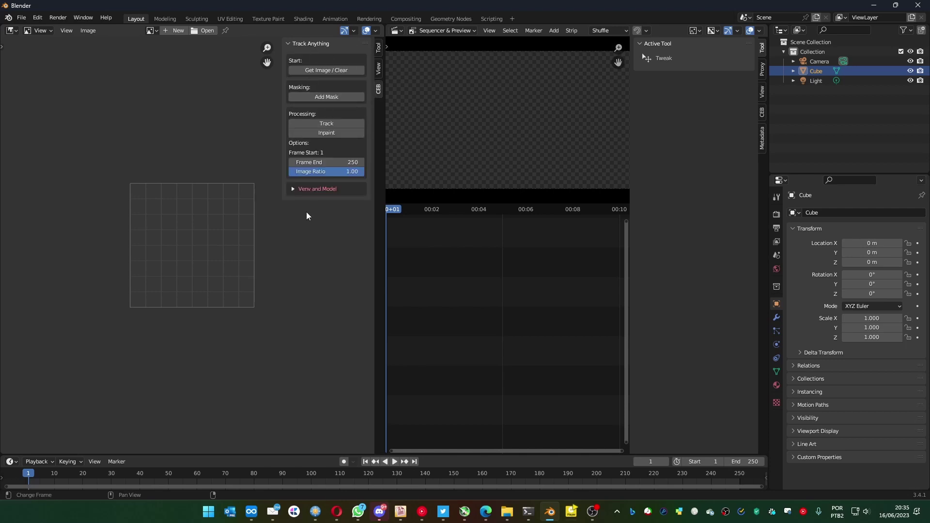
left_click(293, 189)
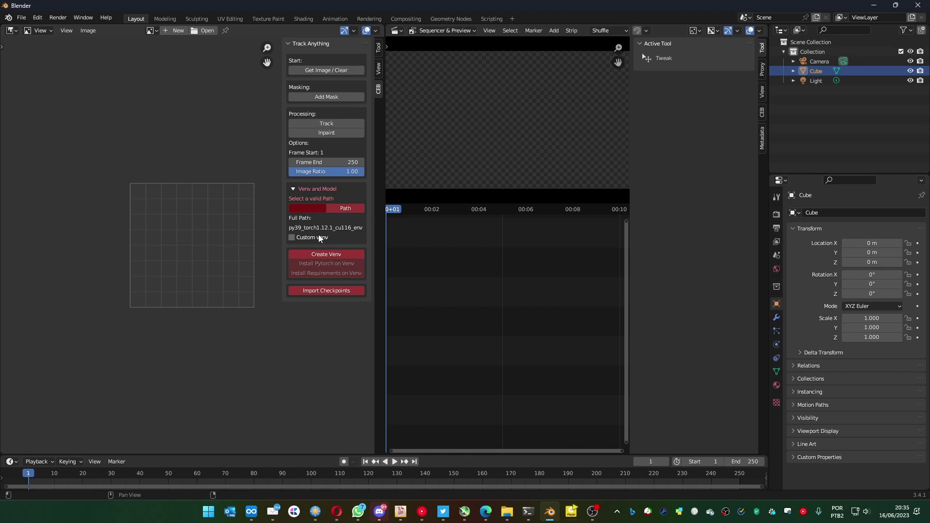
left_click(341, 208)
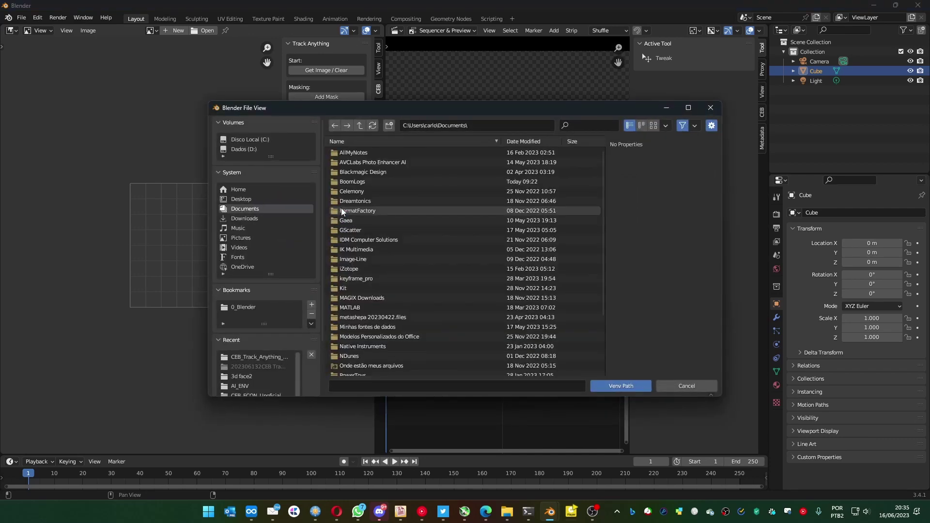
left_click(251, 149)
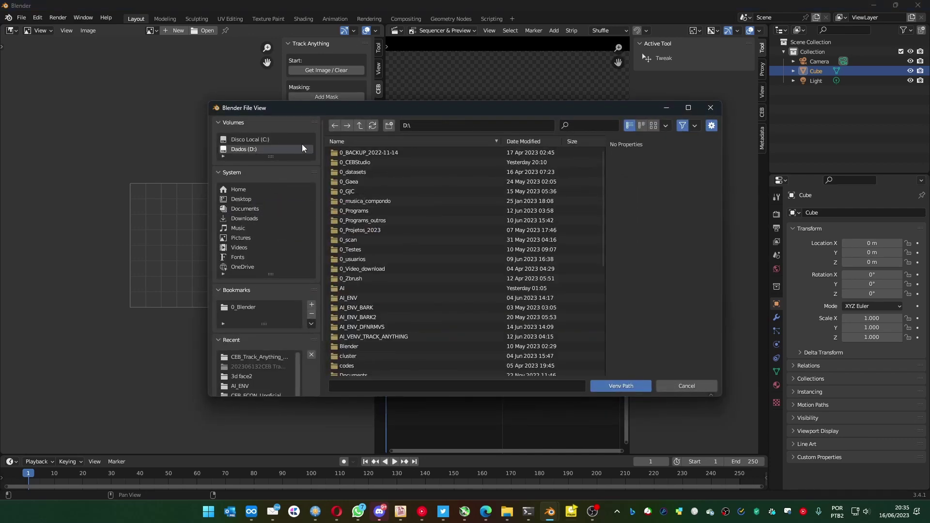
left_click(390, 127)
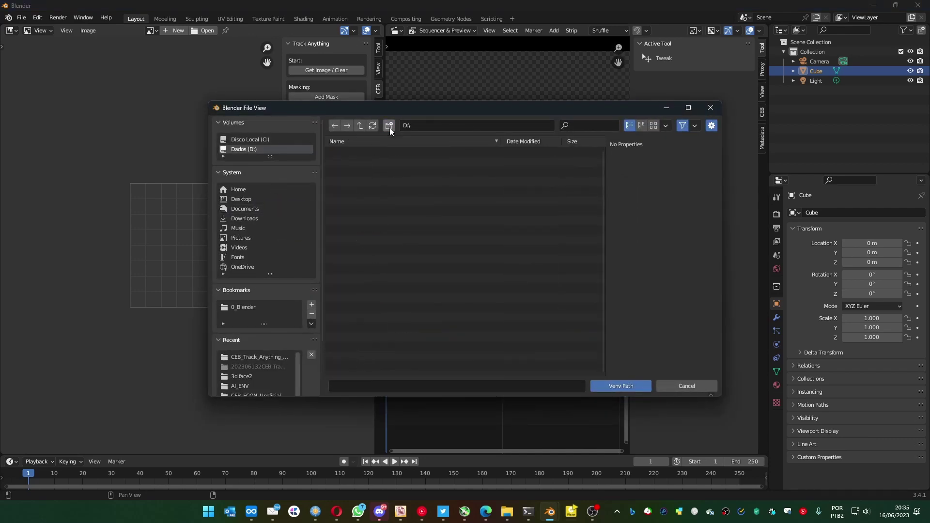
type("AI")
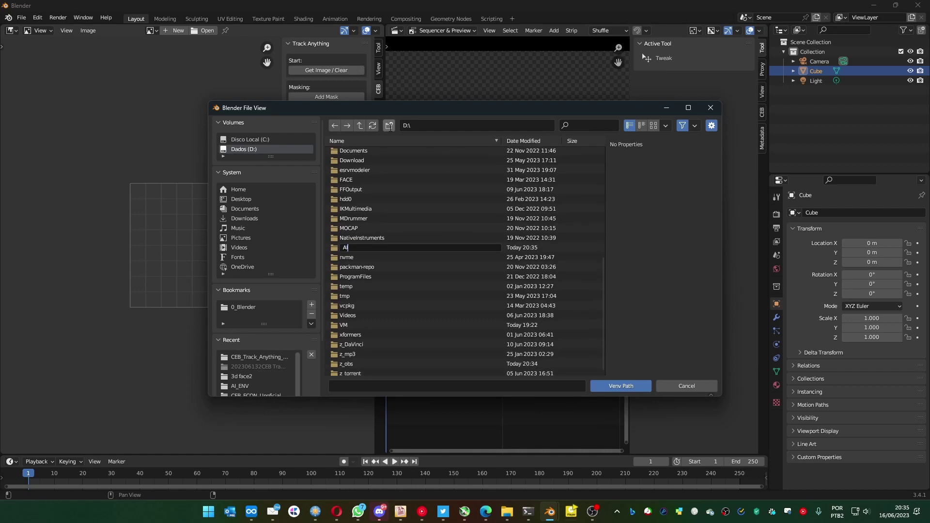
type("_VENV_TA")
key("Return")
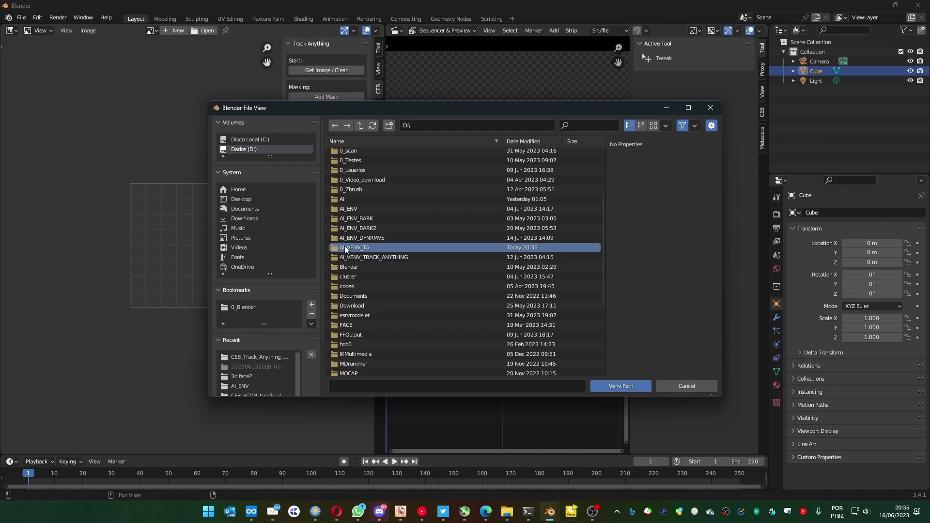
double_click(347, 246)
left_click(620, 385)
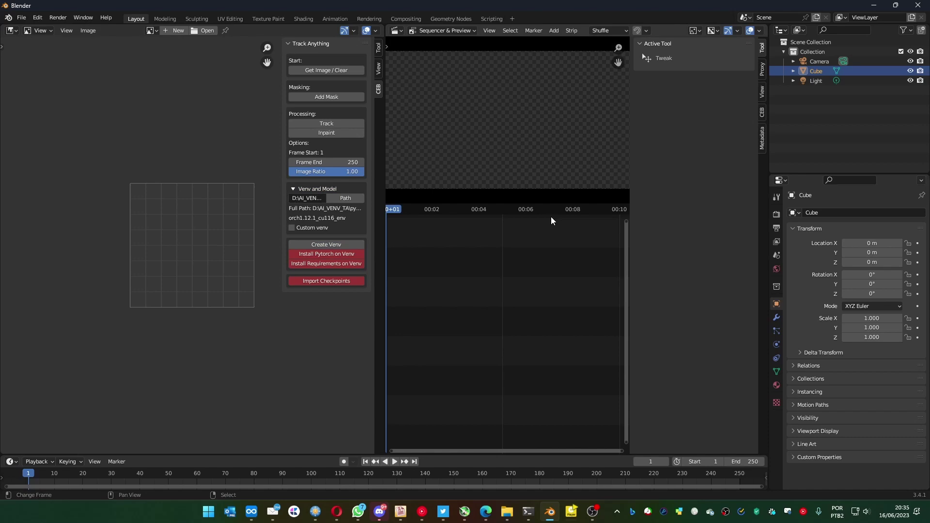
- Restore the Blender window, move it aside, and minimize the folder explorer
left_click(895, 5)
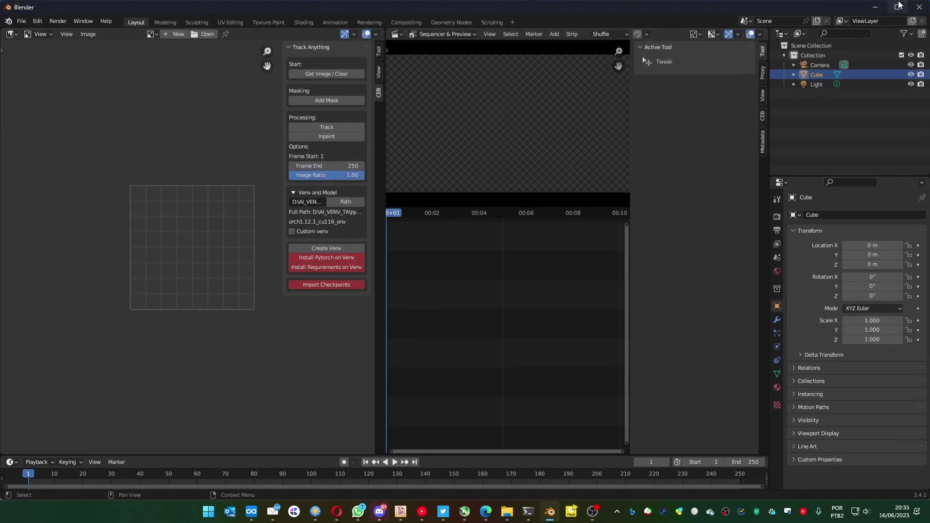
left_click_drag(507, 12, 656, 426)
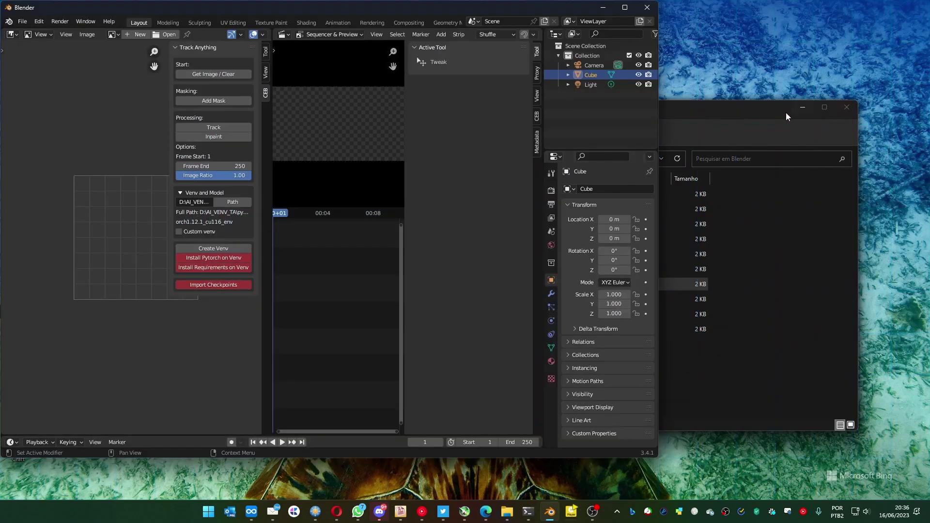
left_click(804, 110)
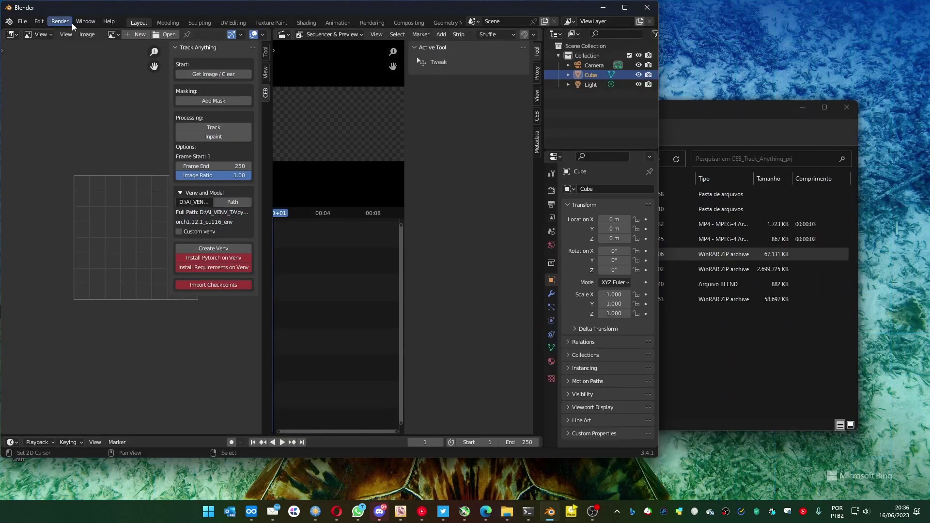
- Show the system console at the lower right and widen the Track Anything panel
left_click(85, 21)
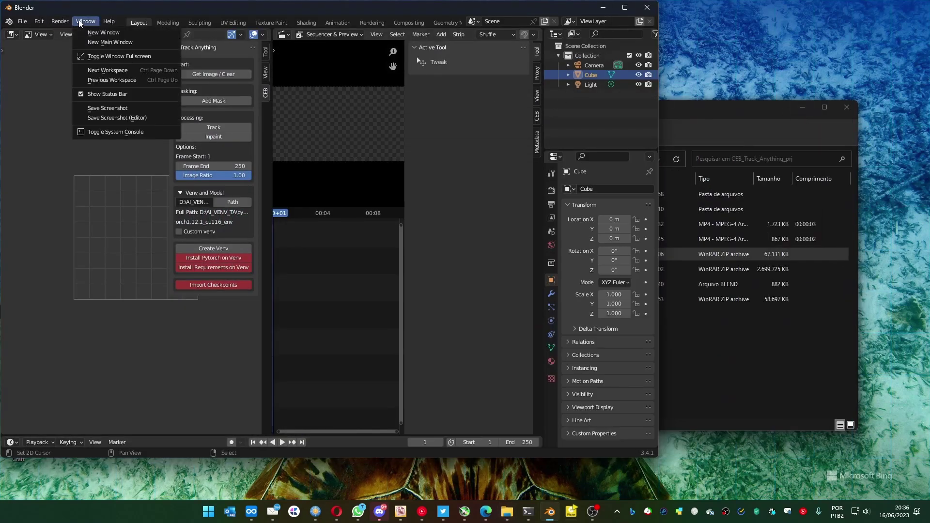
left_click(102, 138)
left_click(528, 512)
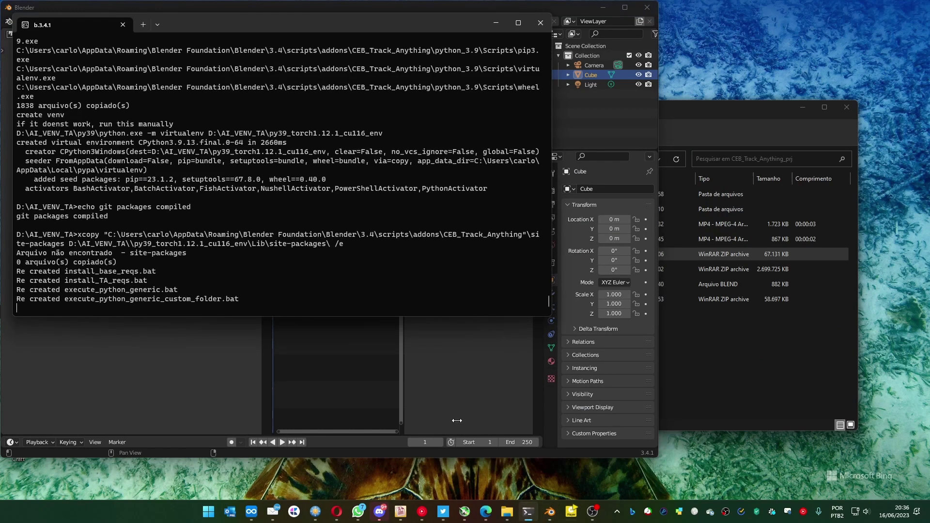
left_click_drag(272, 19, 638, 212)
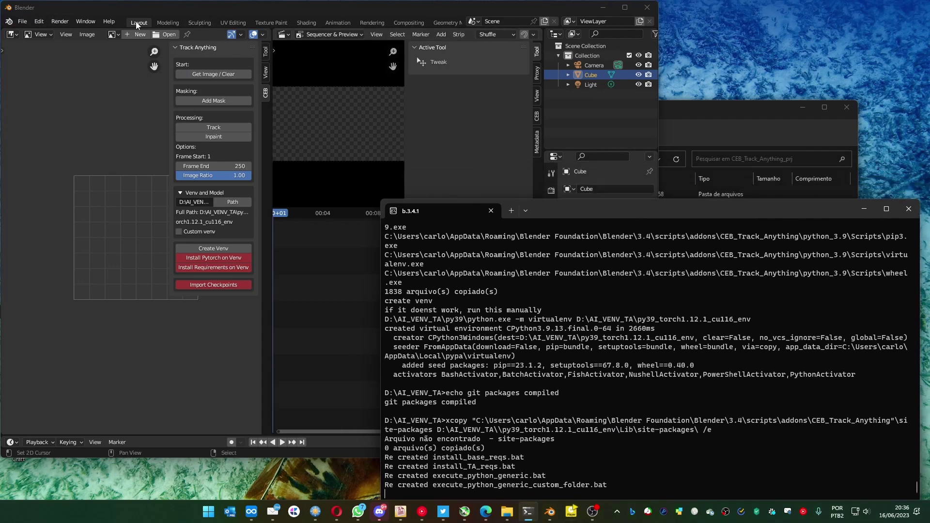
left_click(138, 6)
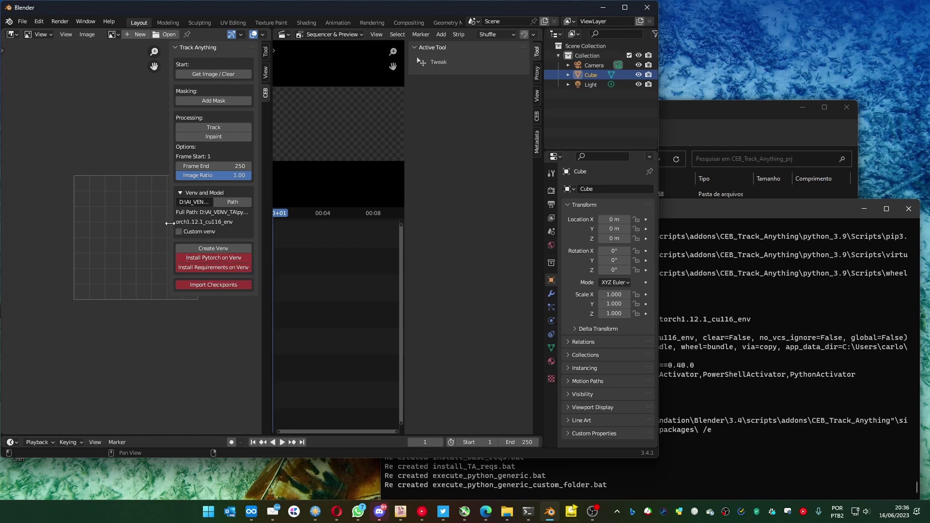
left_click_drag(169, 224, 141, 223)
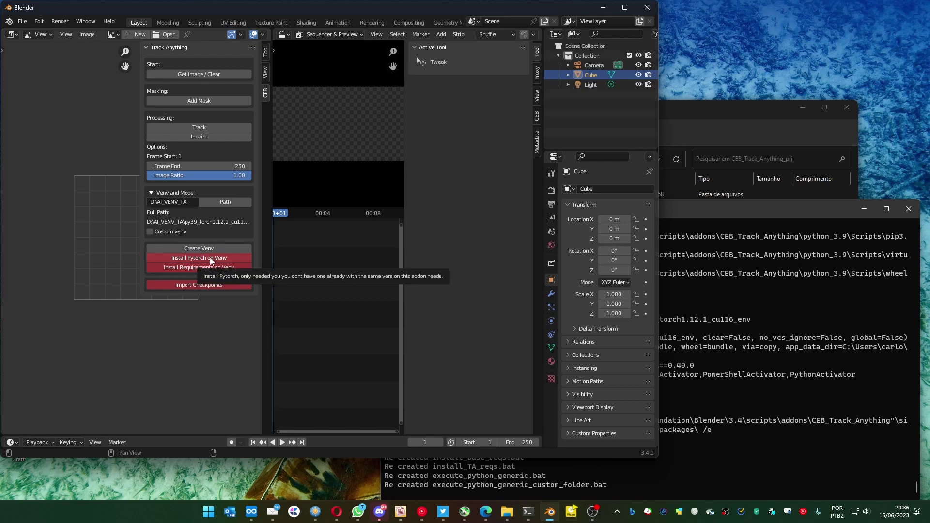
- Set the venv path to the D:\AI_ENV folder
left_click(222, 201)
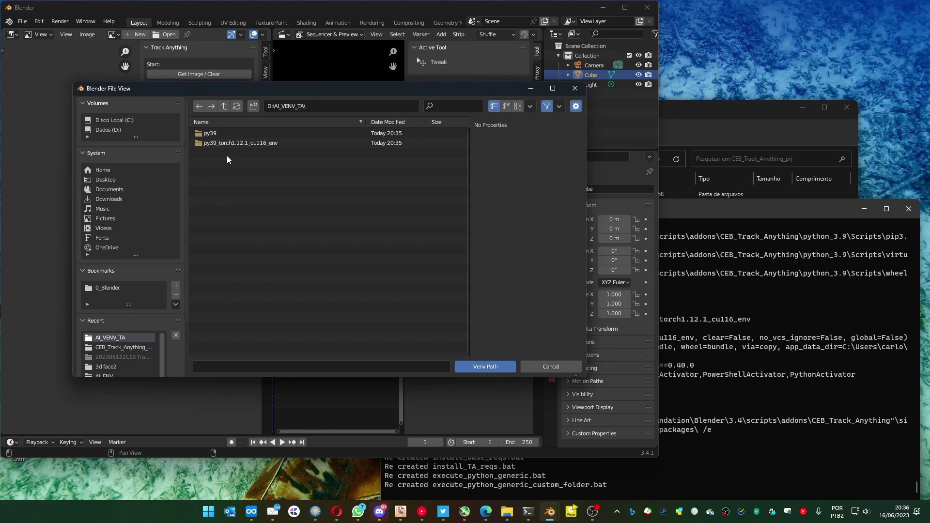
left_click(225, 106)
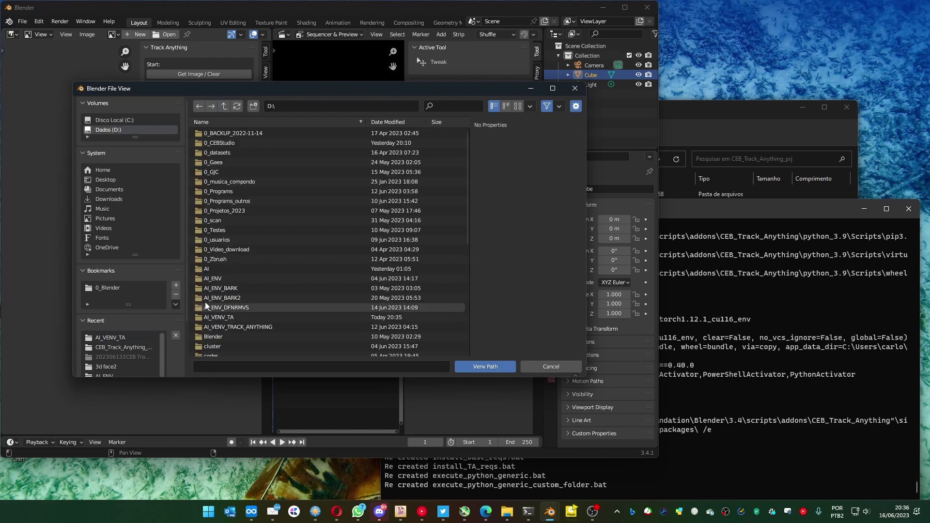
left_click(215, 280)
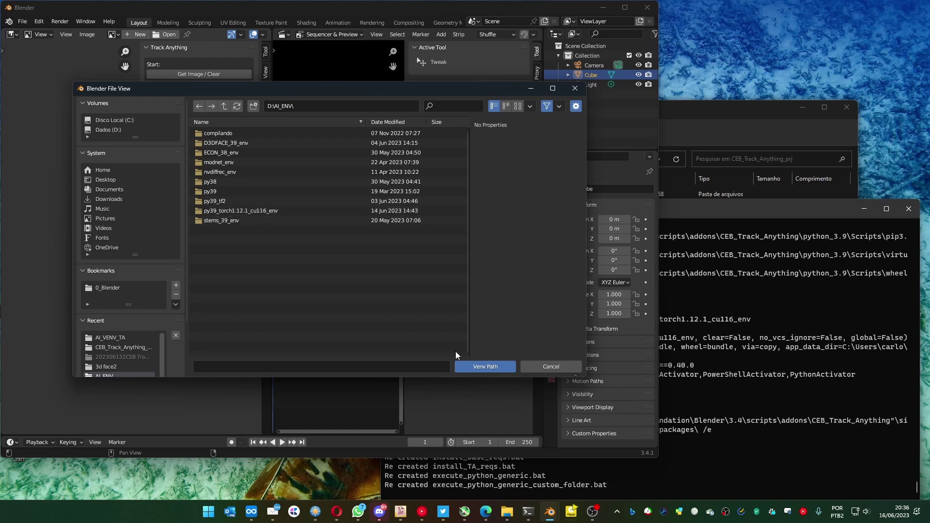
left_click(485, 366)
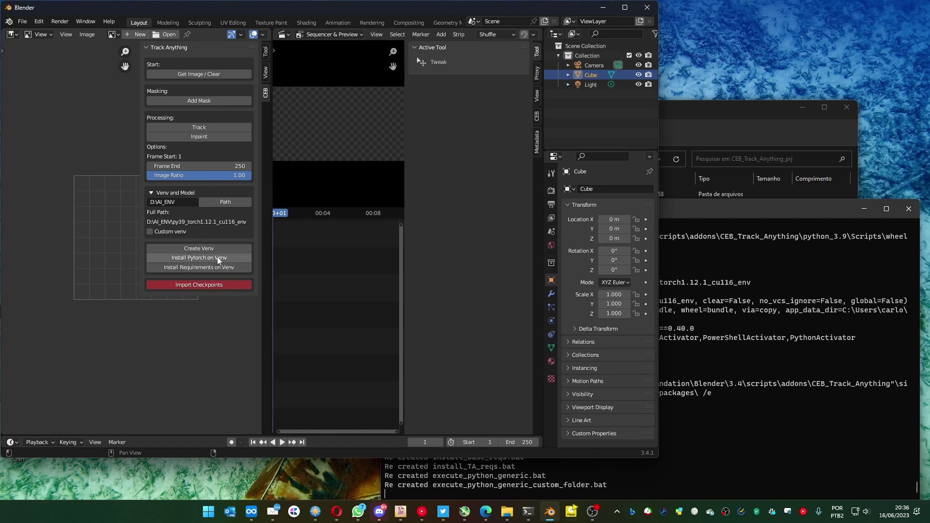
- Change the venv path back to the D:\AI_VENV_TA folder
left_click(217, 204)
left_click(225, 107)
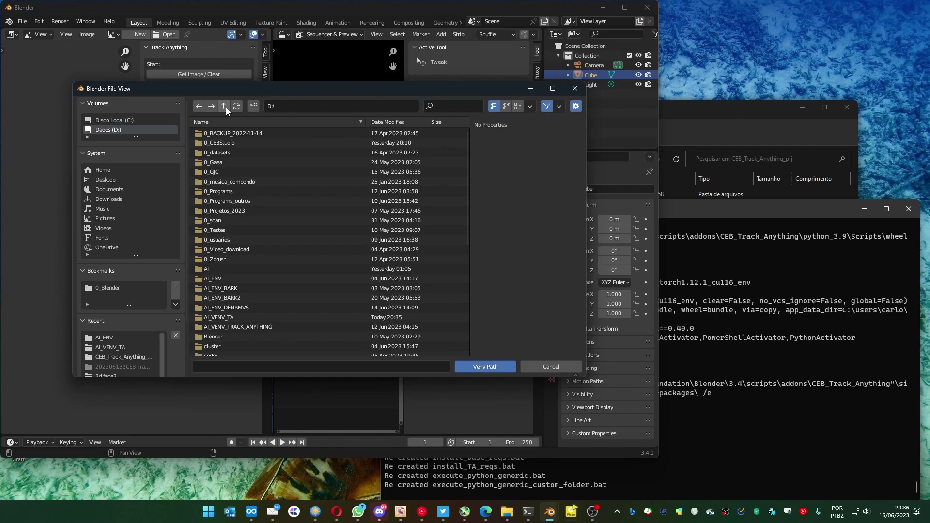
left_click(234, 321)
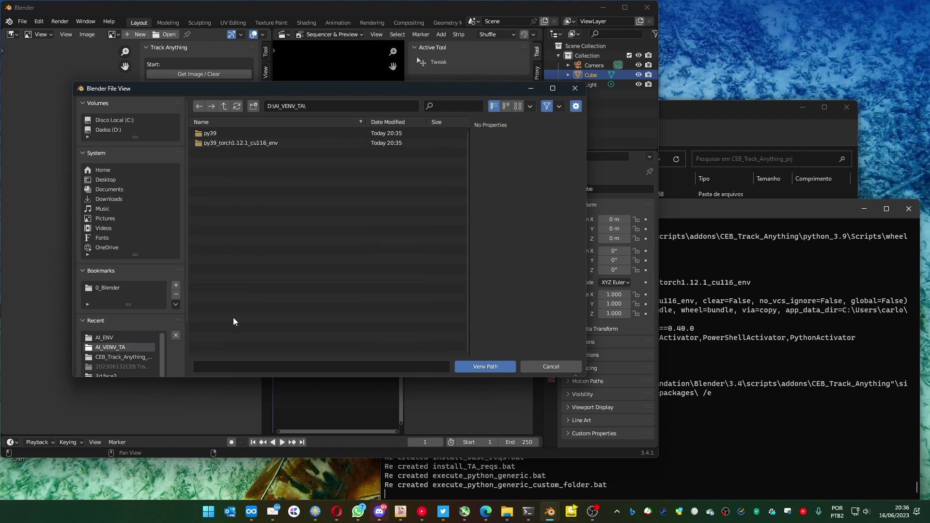
left_click(482, 367)
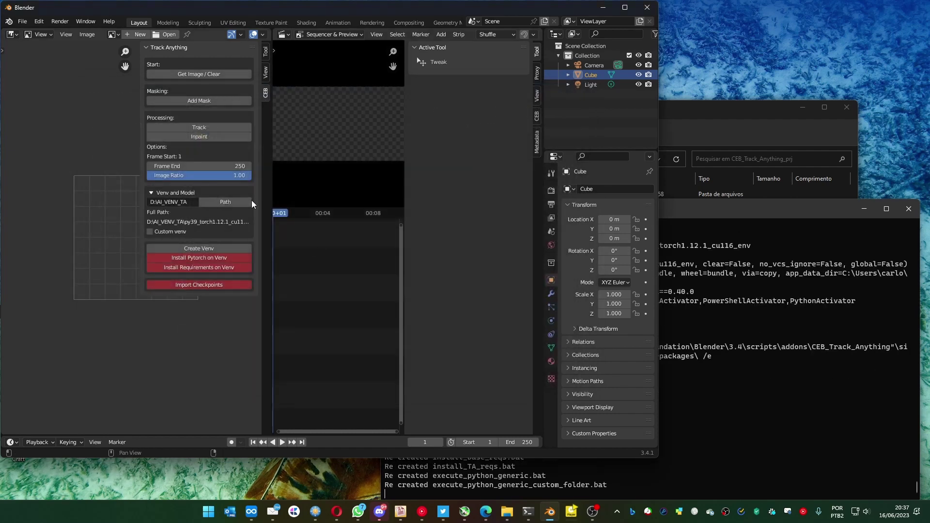
- Install PyTorch 1.12.1+cu116 into the venv and minimize the finished installer console
left_click(213, 260)
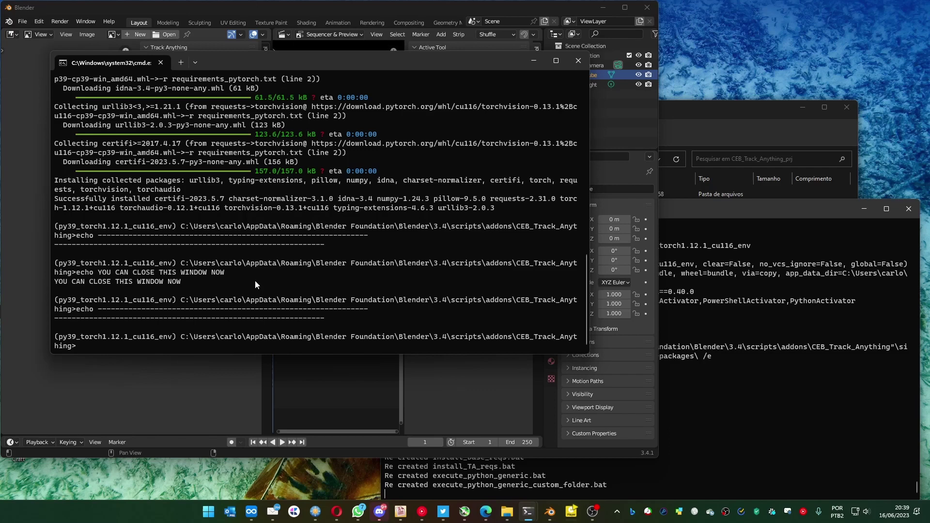
left_click(534, 61)
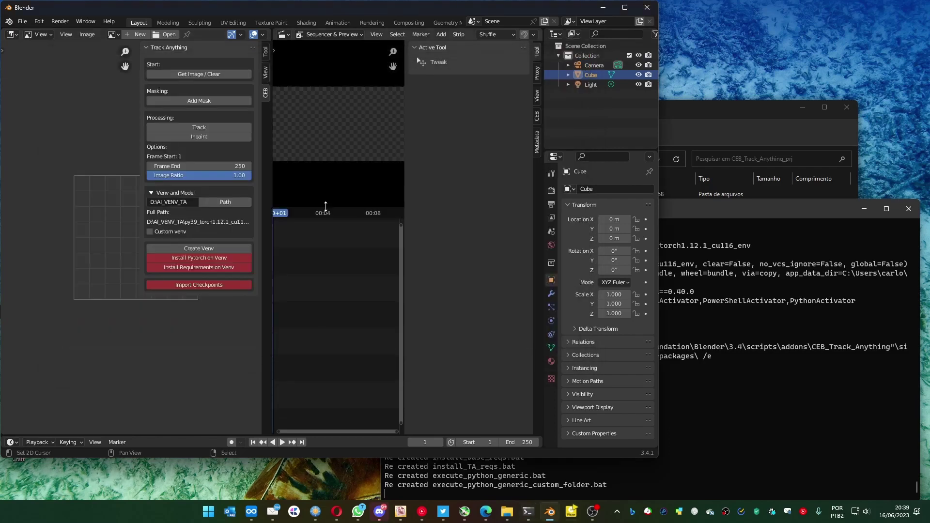
- Install the requirements, including segment-anything and opencv-python, into the venv and close the console
left_click(190, 267)
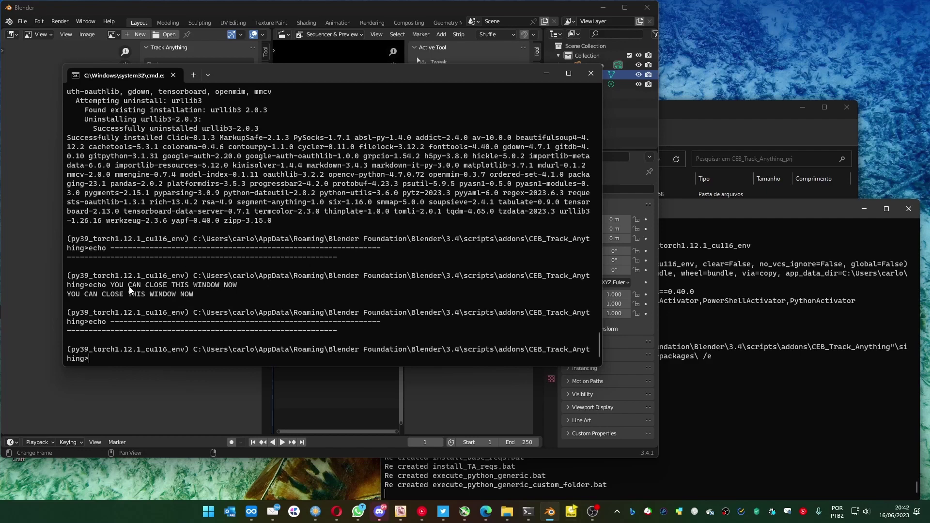
left_click_drag(197, 296, 94, 297)
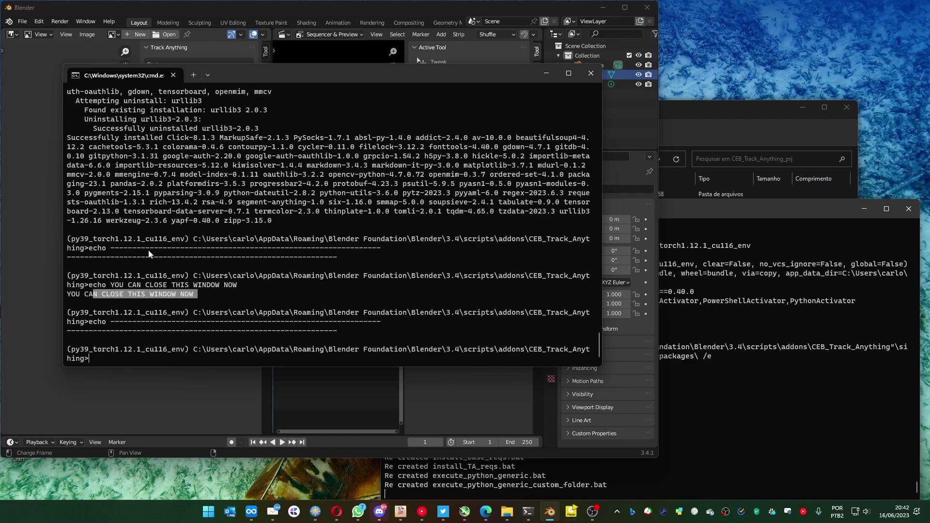
left_click(589, 73)
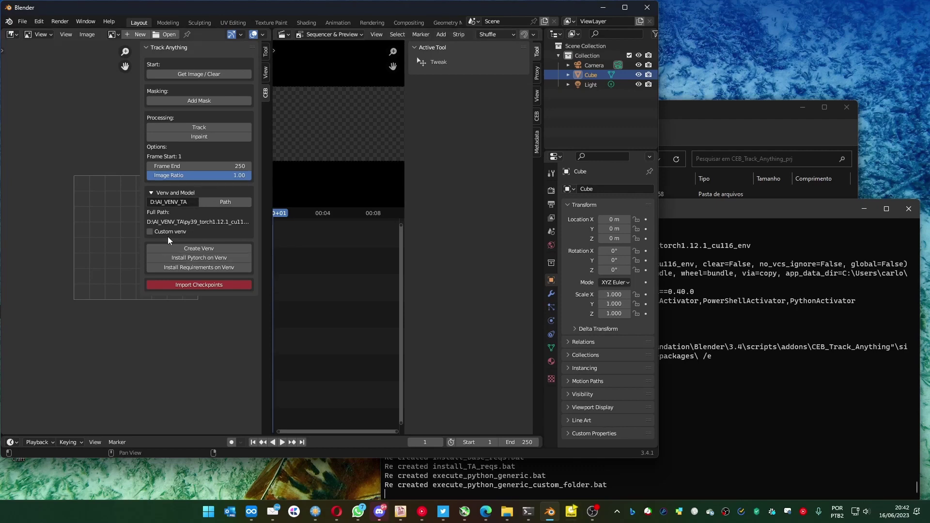
- Import checkpoints.zip from the CEB_Track_Anything_prj folder as the model checkpoints
left_click(202, 288)
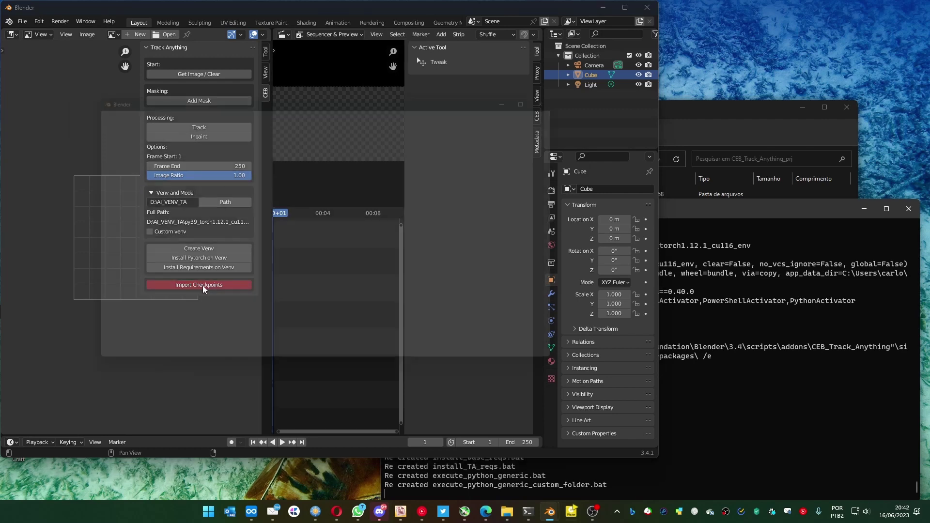
left_click(129, 359)
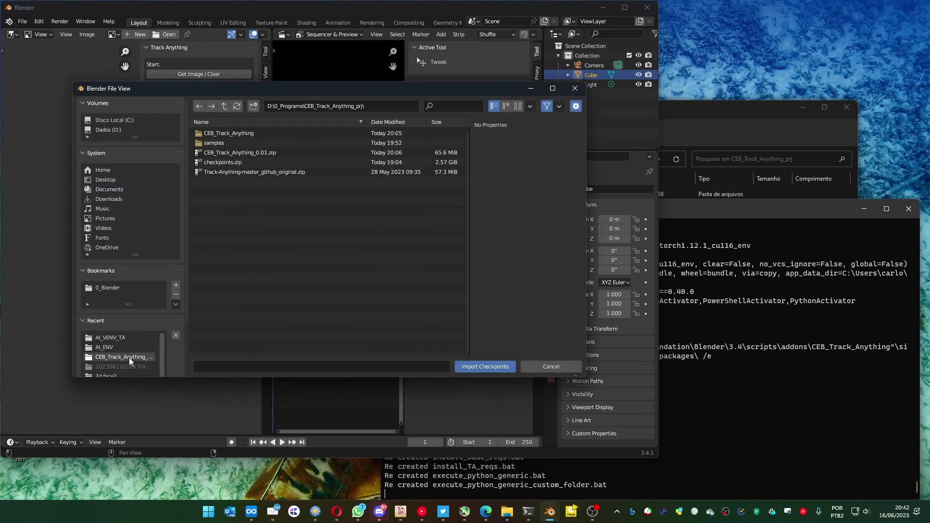
left_click(217, 162)
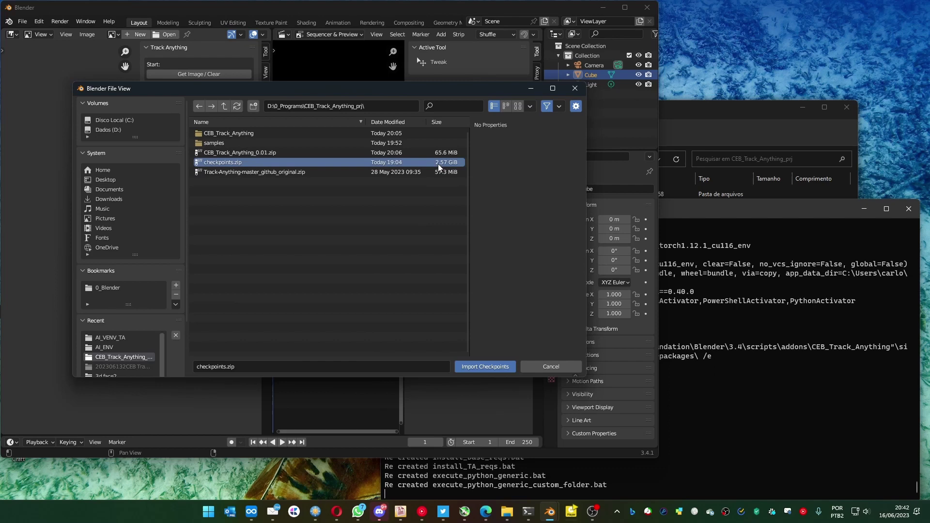
left_click(472, 367)
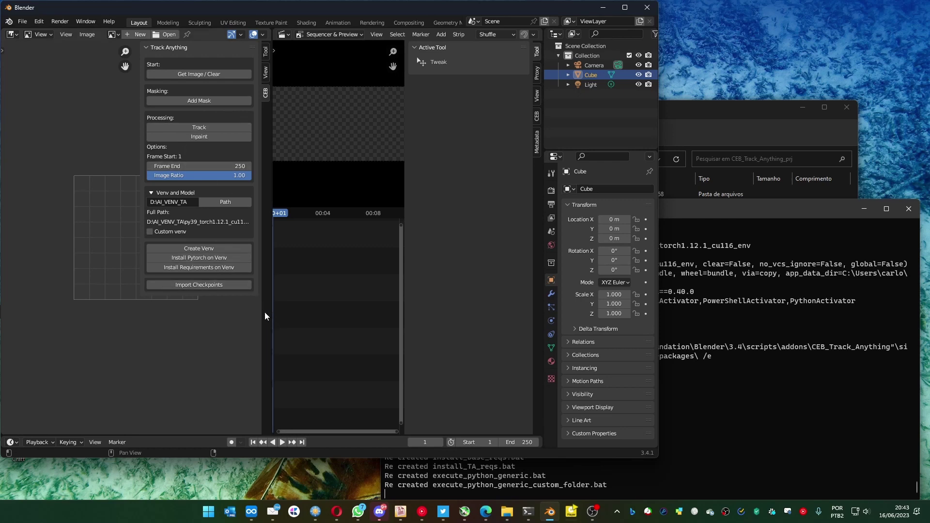
- Widen the Blender window and adjust the split between the left areas
left_click_drag(660, 348, 770, 350)
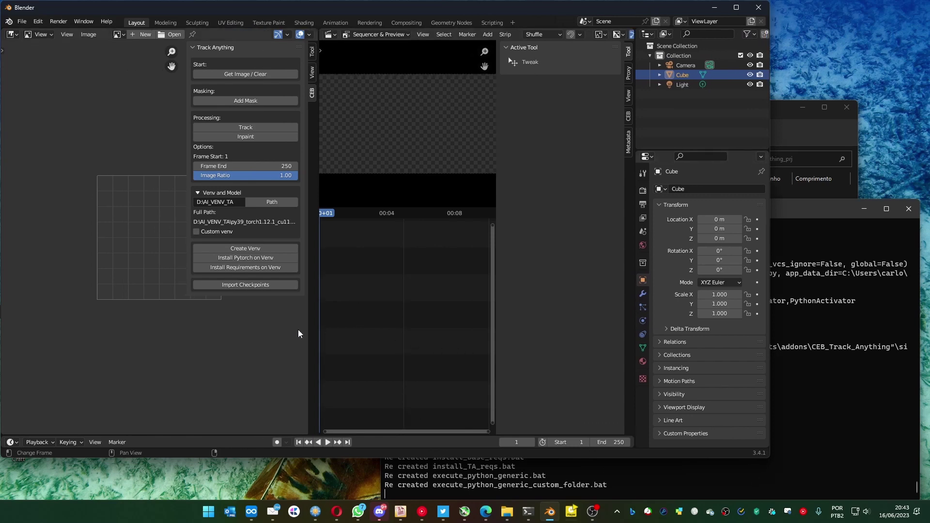
left_click_drag(320, 314, 317, 319)
left_click_drag(567, 180, 395, 90)
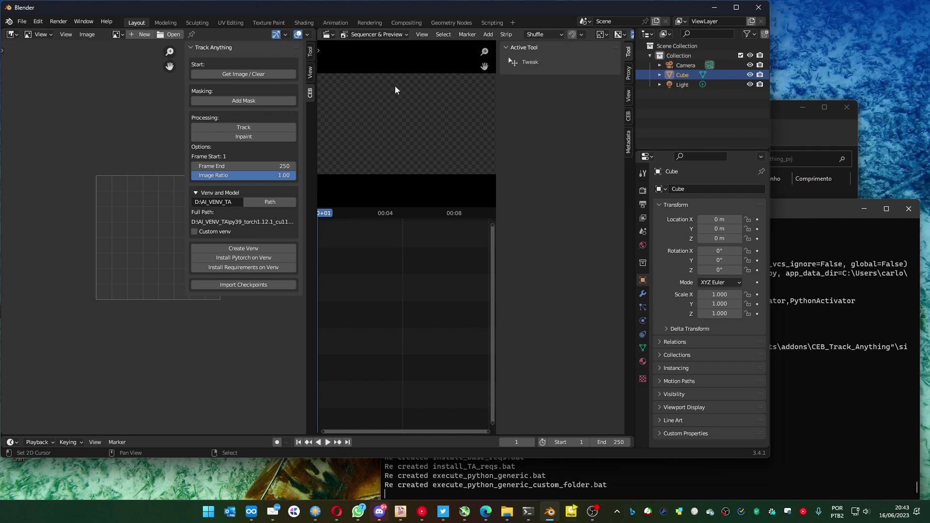
left_click(628, 116)
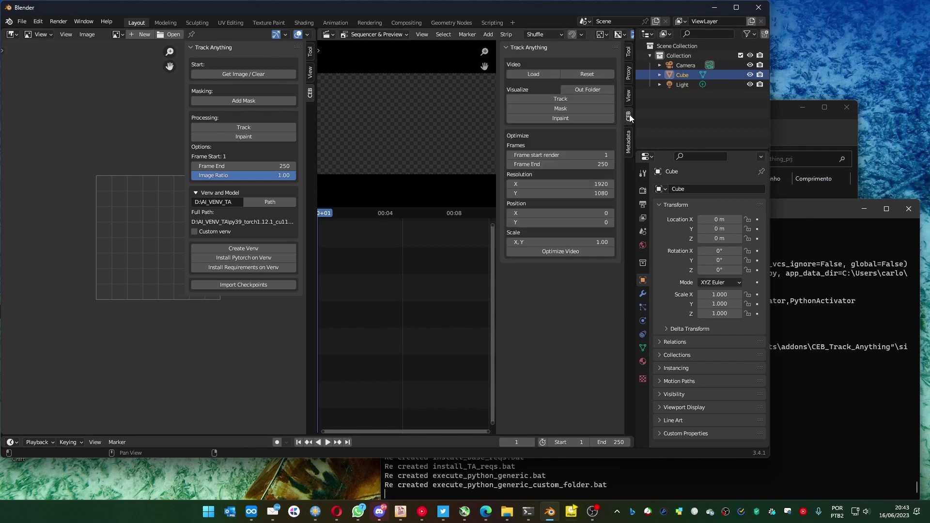
left_click(535, 75)
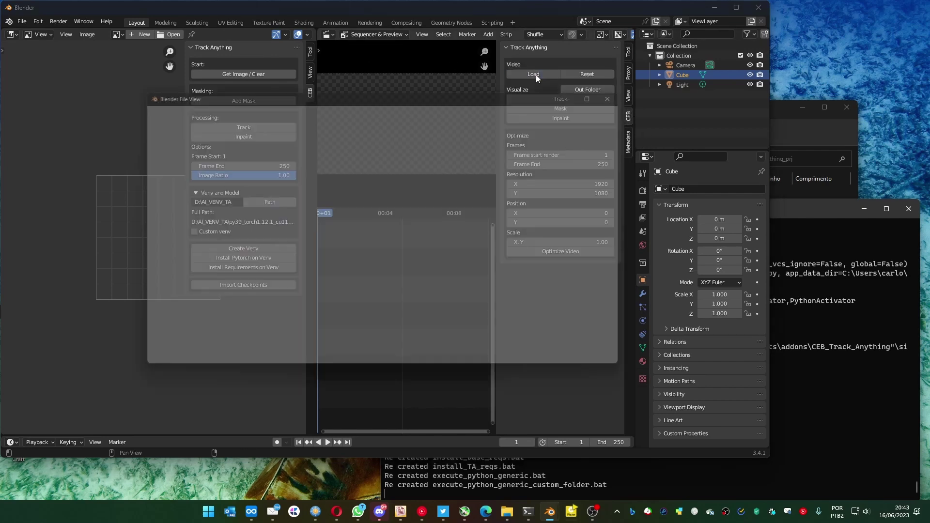
left_click(169, 338)
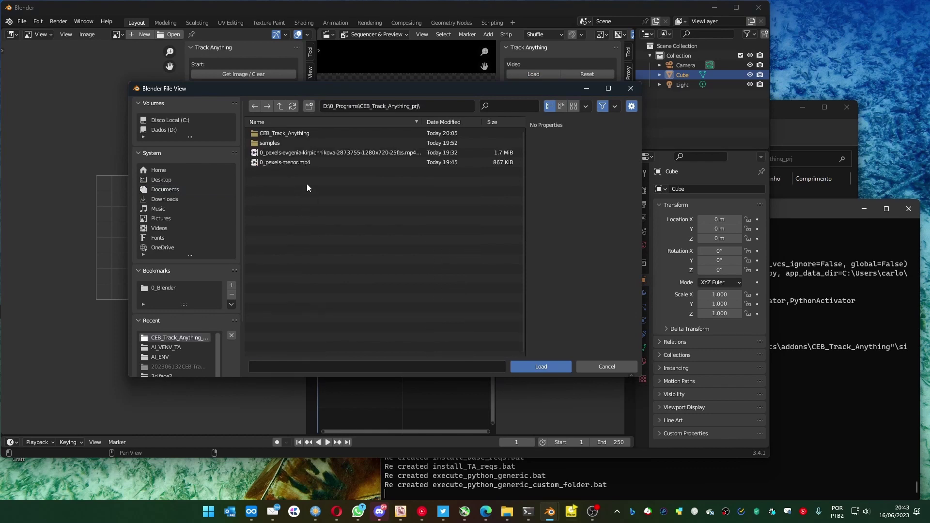
left_click(277, 134)
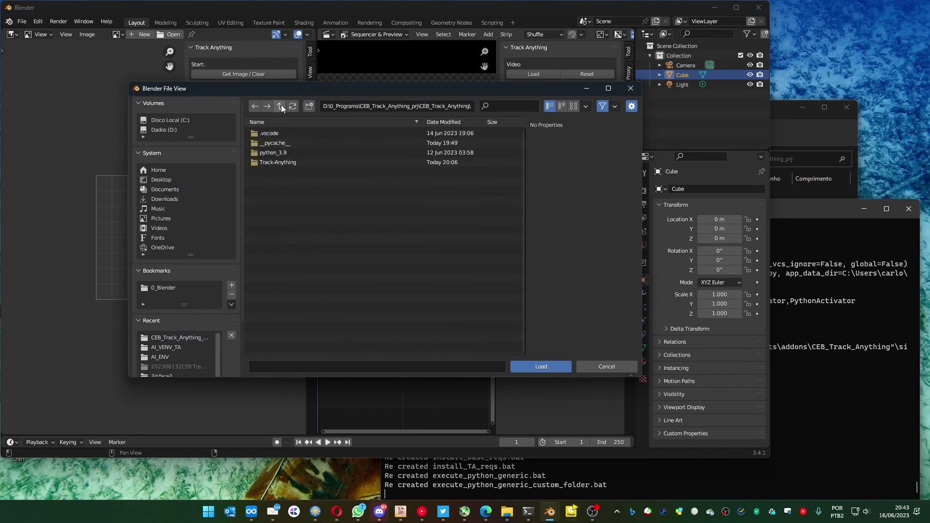
left_click(280, 106)
left_click(272, 141)
left_click(271, 142)
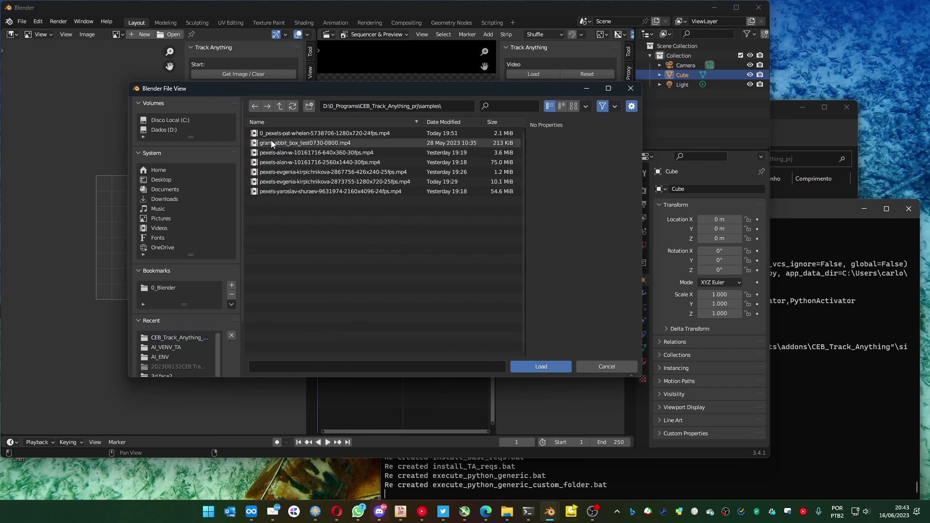
double_click(272, 134)
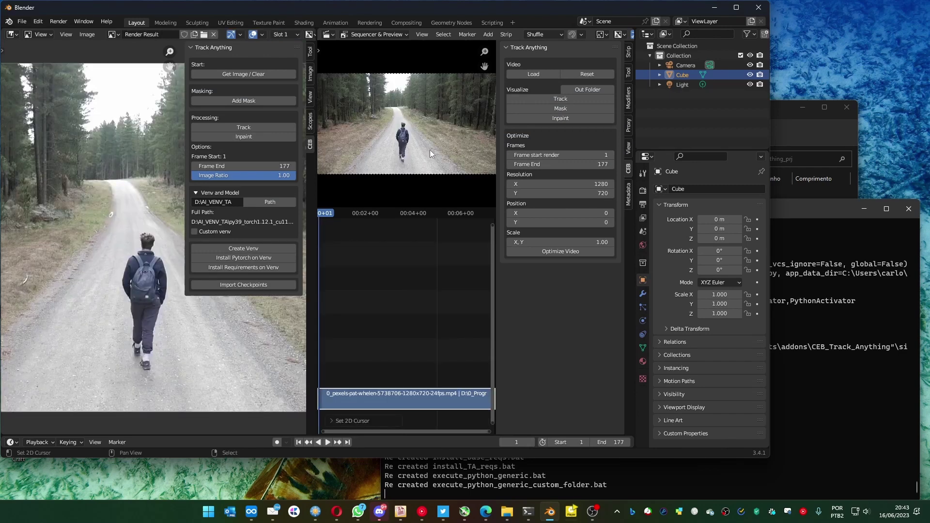
- Place the Painel de Monitoramento hardware monitor to the right of Blender and narrow it
scroll(420, 156, "up", 3)
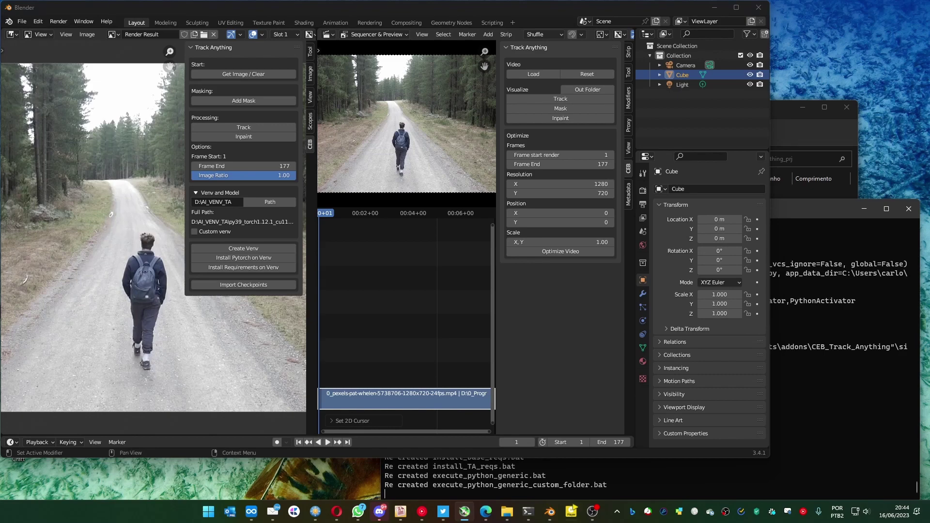
left_click_drag(889, 69, 829, 16)
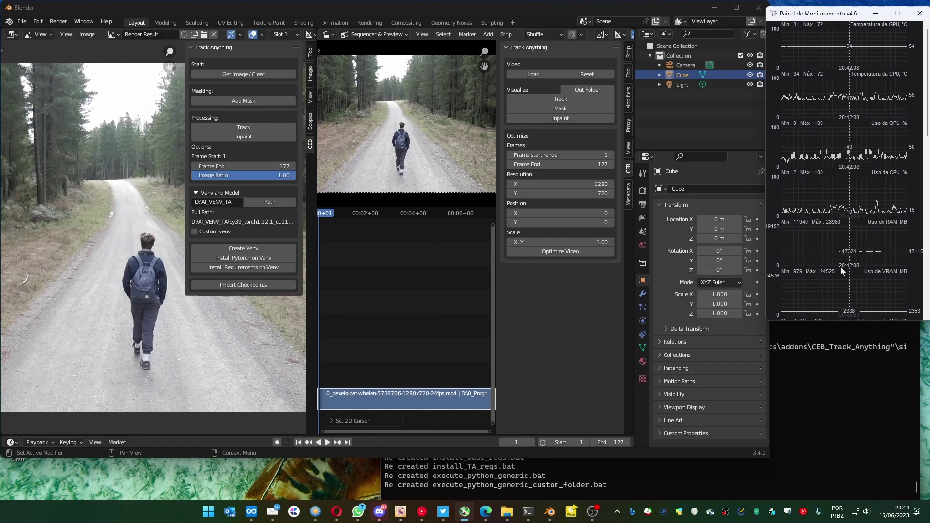
mouse_move(870, 244)
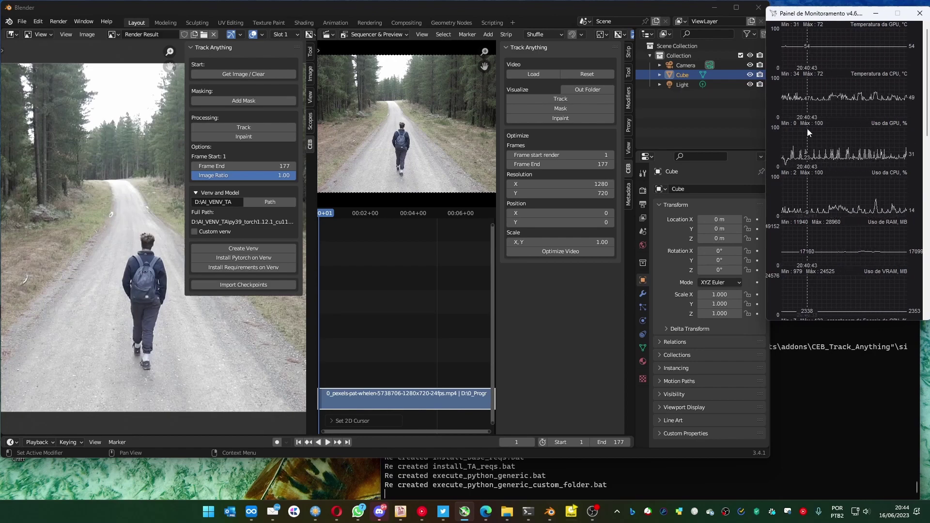
left_click_drag(817, 18, 815, 14)
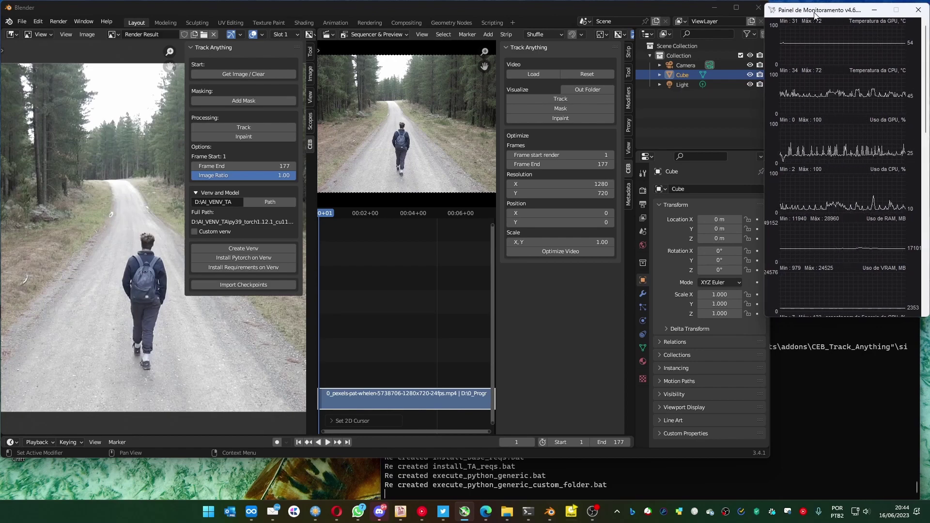
left_click_drag(764, 120, 774, 120)
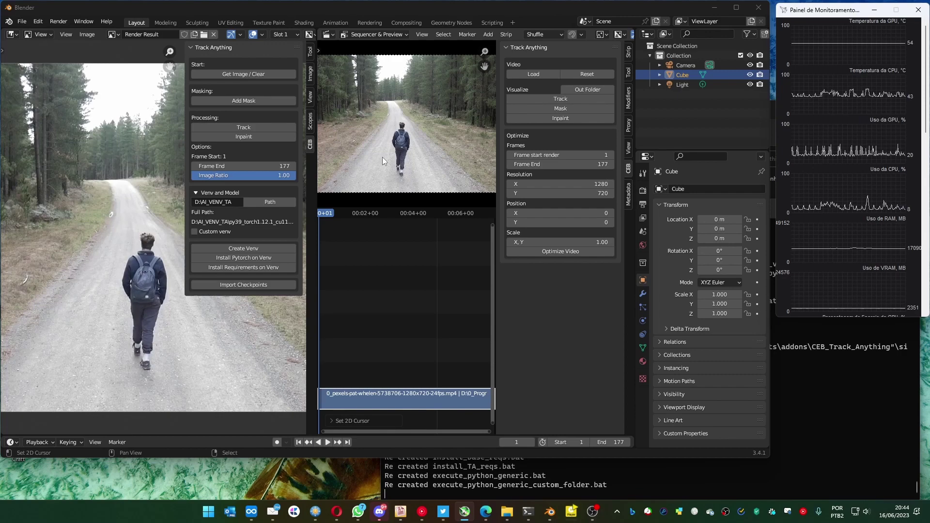
- Undo an accidental strip enlargement and set the video crop to 351x384 at position 0, 92
key("s")
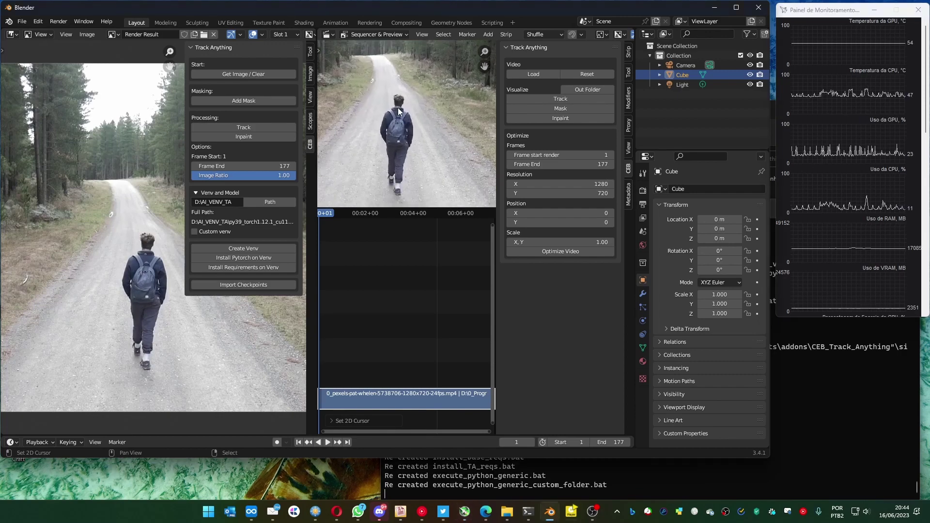
left_click(397, 107)
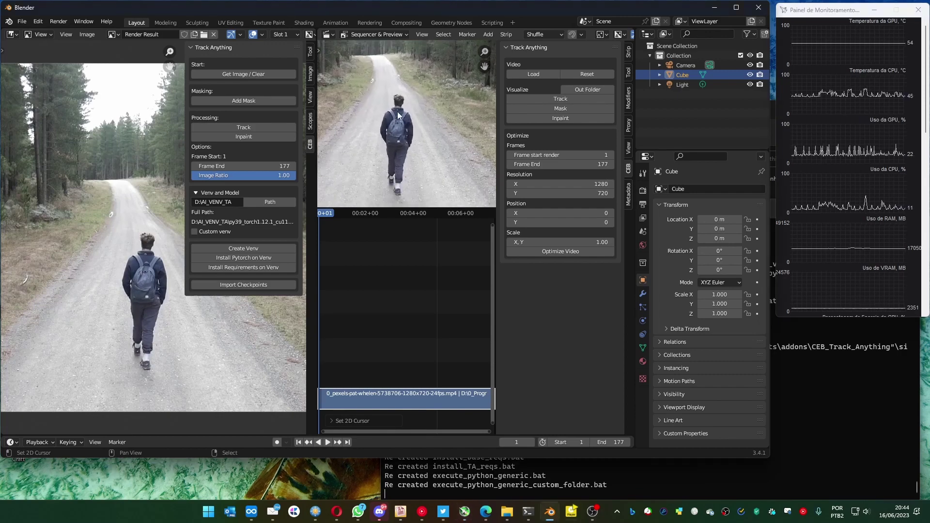
key("ctrl+z")
key("ctrl+z")
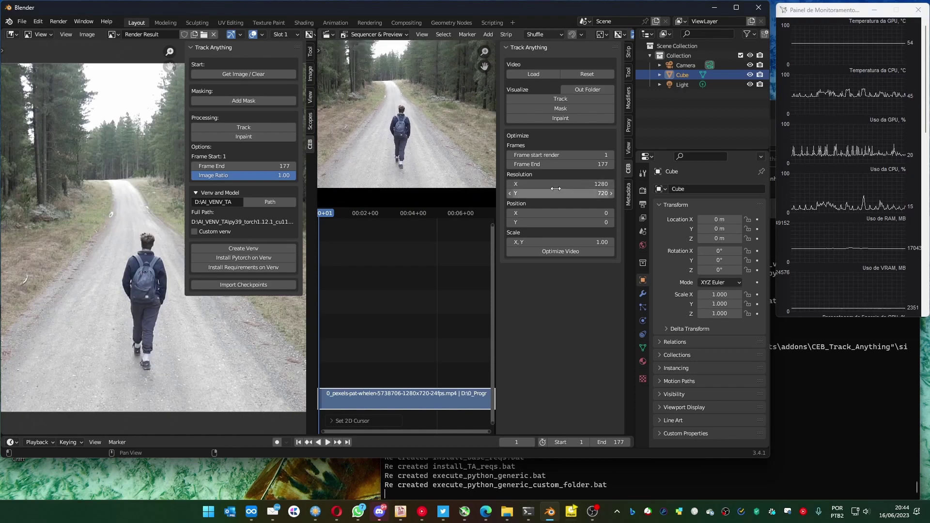
left_click_drag(538, 184, 479, 193)
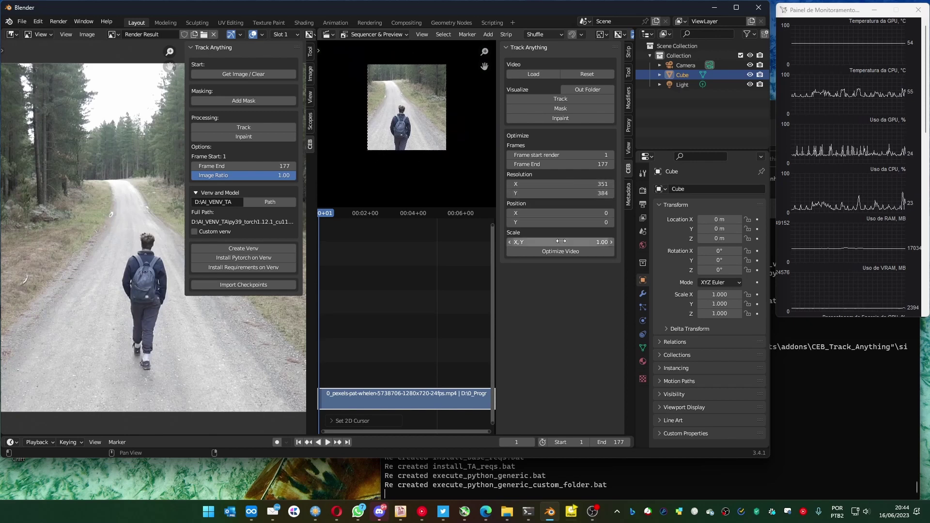
left_click_drag(561, 222, 586, 222)
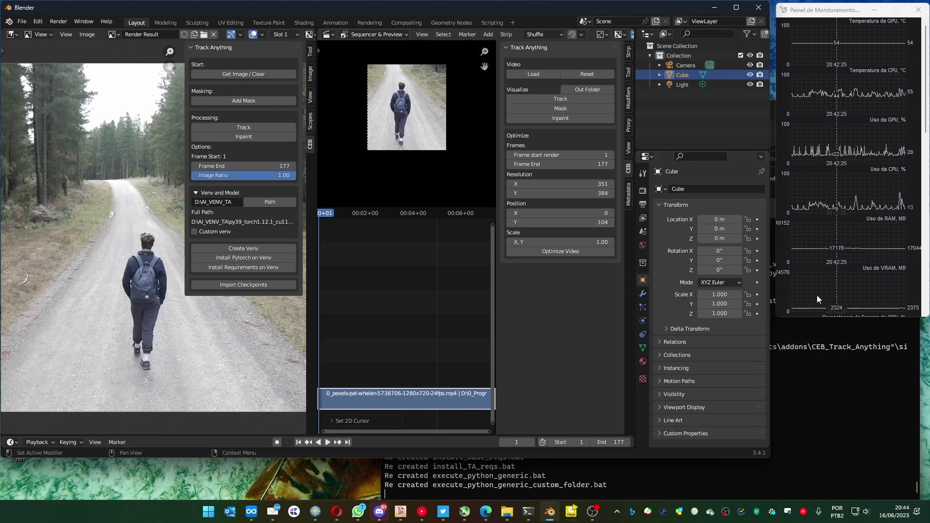
left_click_drag(551, 221, 550, 222)
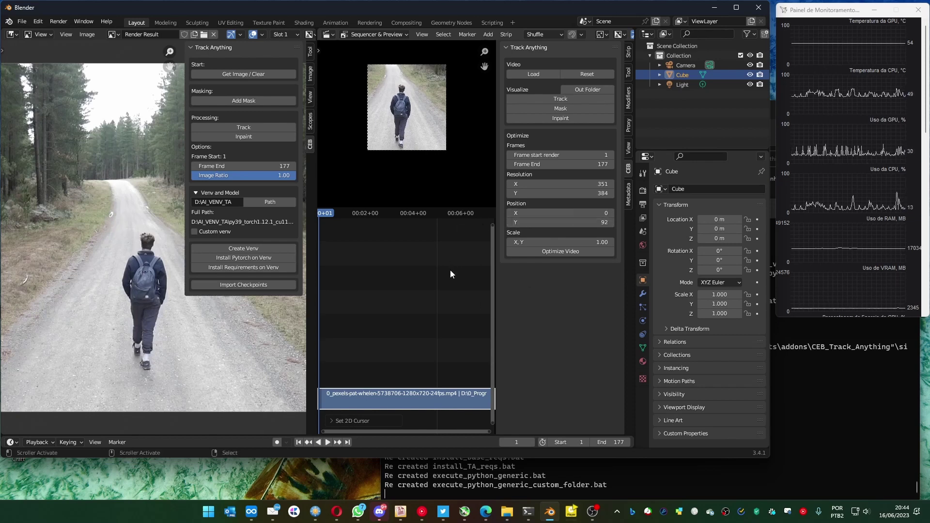
- Check where the clip ends and set the optimize start frame to 25
scroll(449, 270, "down", 1)
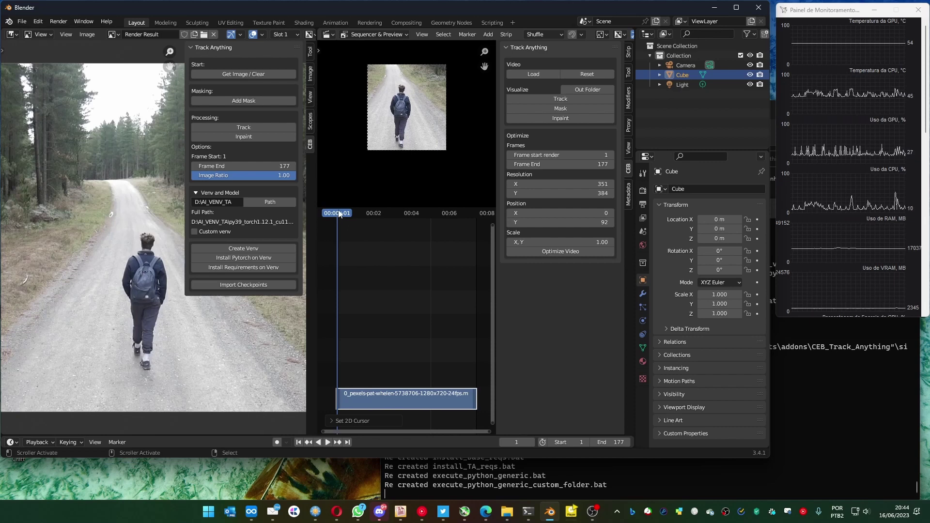
mouse_move(348, 213)
left_mouse_down()
mouse_move(483, 220)
mouse_move(326, 222)
mouse_move(385, 223)
mouse_move(336, 226)
left_mouse_up()
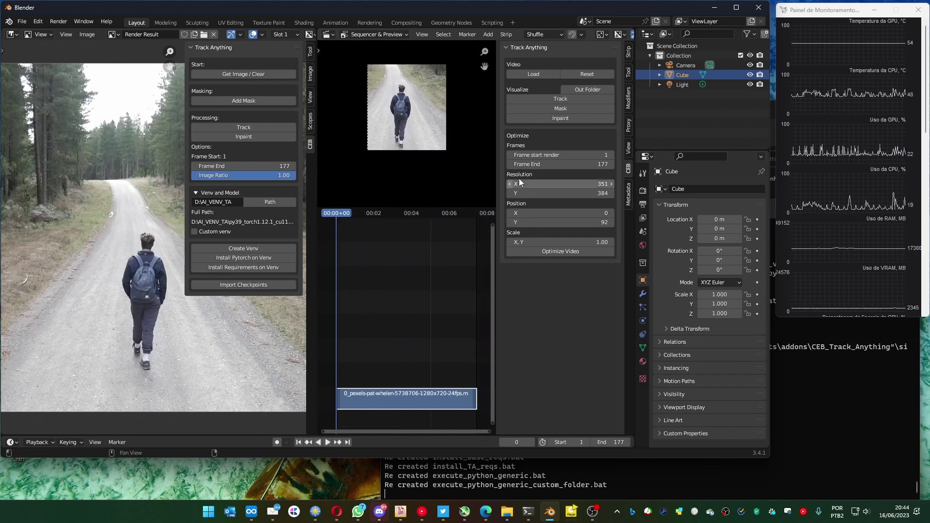
mouse_move(557, 155)
left_mouse_down()
mouse_move(581, 155)
mouse_move(578, 165)
mouse_move(552, 165)
left_mouse_up()
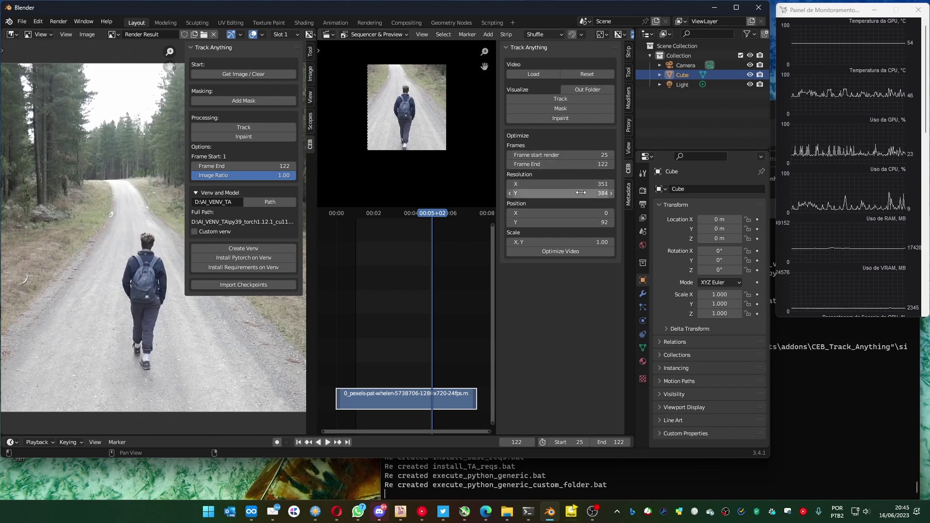
- Generate the optimized 350x384, 98-frame clip and center the image view on the walker
left_click(564, 250)
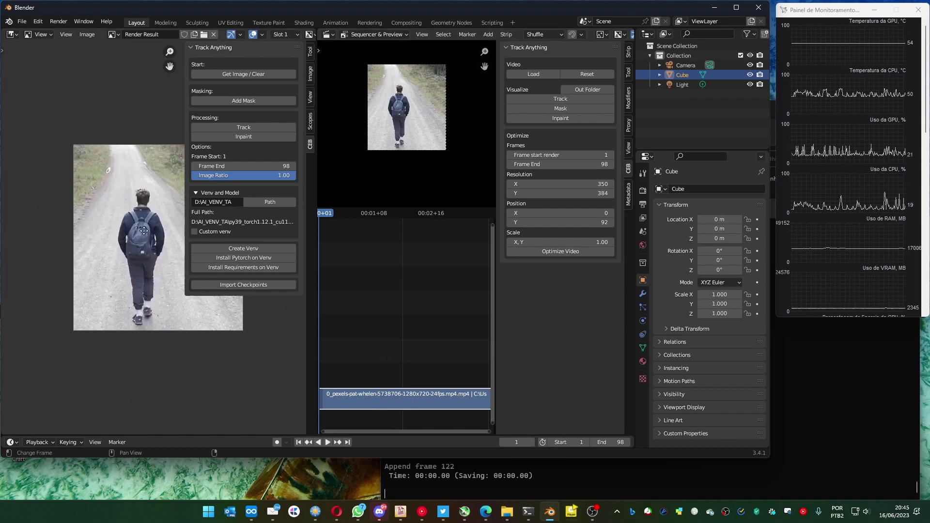
middle_click_drag(140, 225, 95, 213)
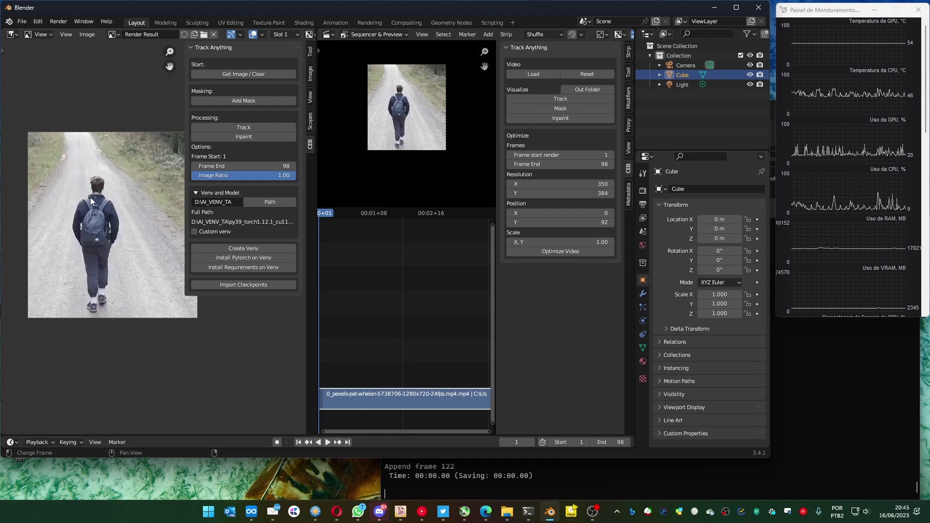
middle_click_drag(101, 239, 91, 227)
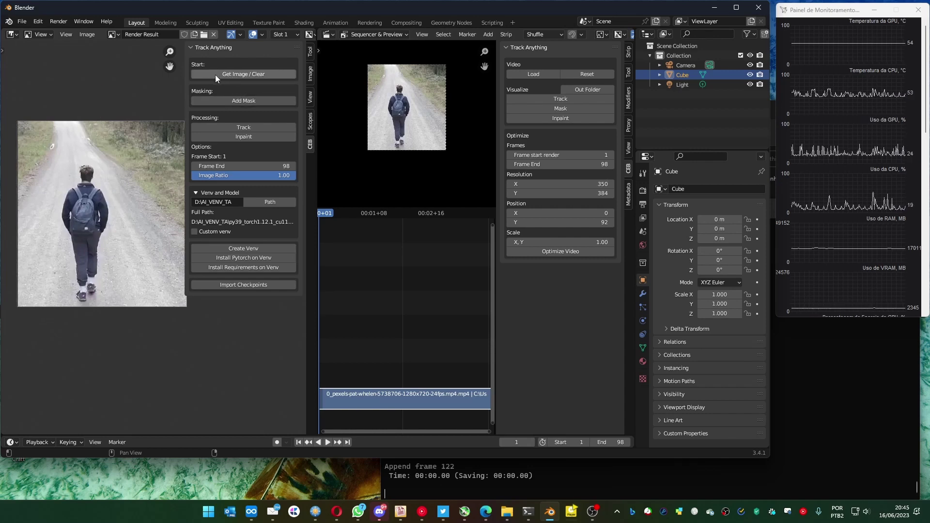
- Load the first frame and create two masks, one on the head and one on the trousers
left_click(234, 77)
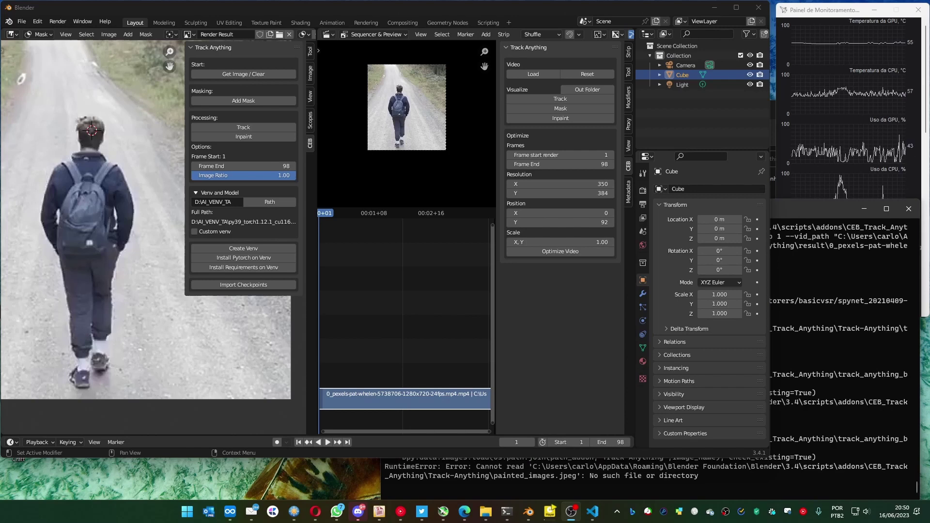
left_click(89, 130)
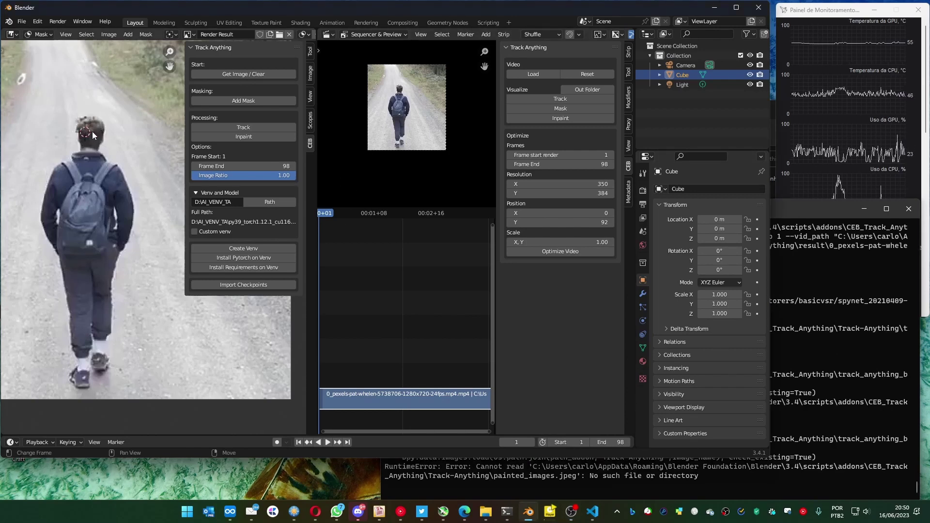
left_click(230, 102)
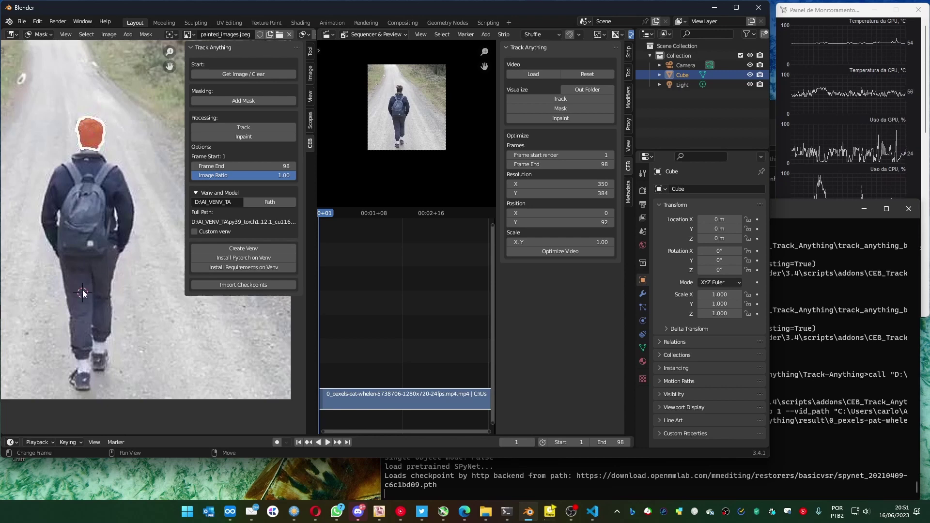
left_click(217, 102)
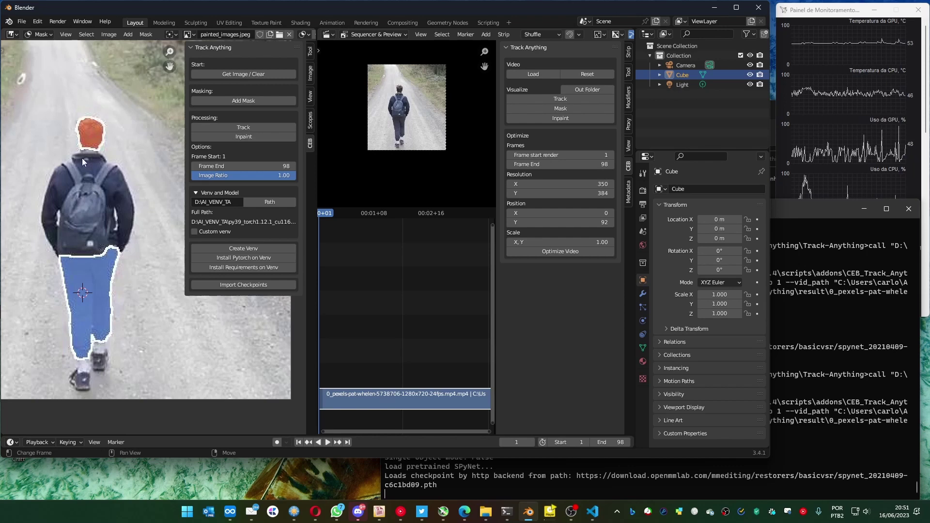
- Run Track to propagate the head and trouser masks through all 97 frames
left_click(228, 126)
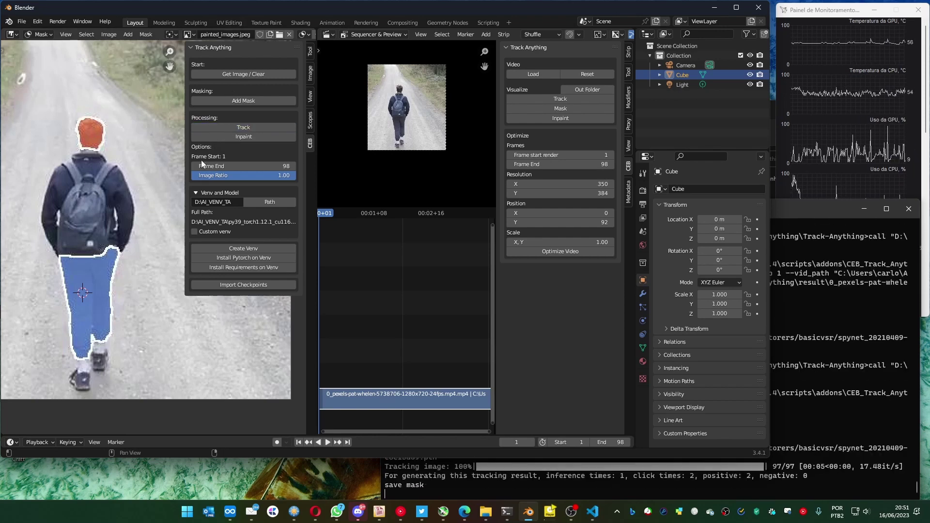
scroll(365, 126, "up", 3)
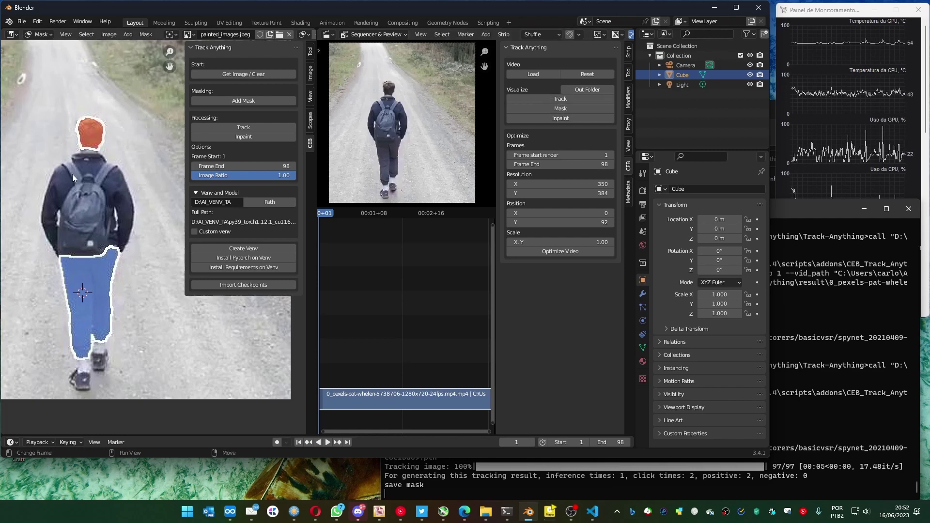
- Add the tracking result as a sequencer strip and play it back
left_click(542, 98)
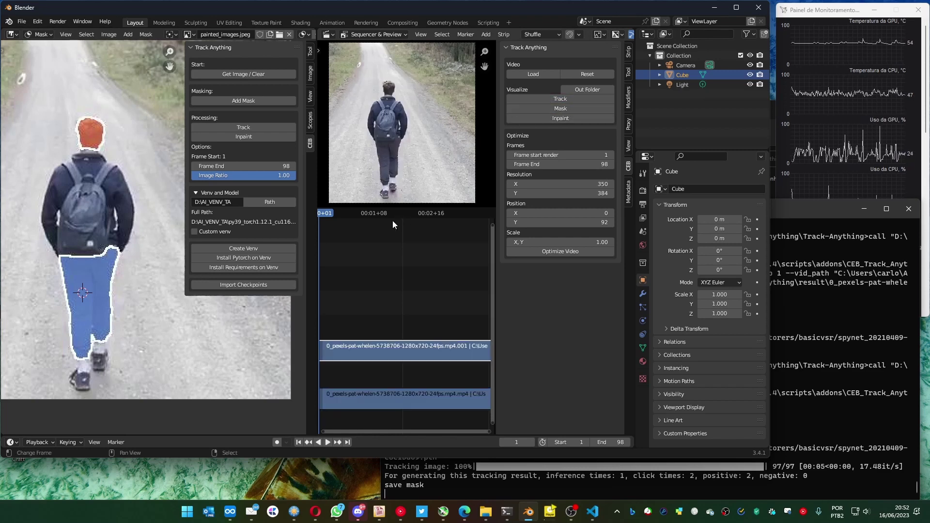
left_click(329, 442)
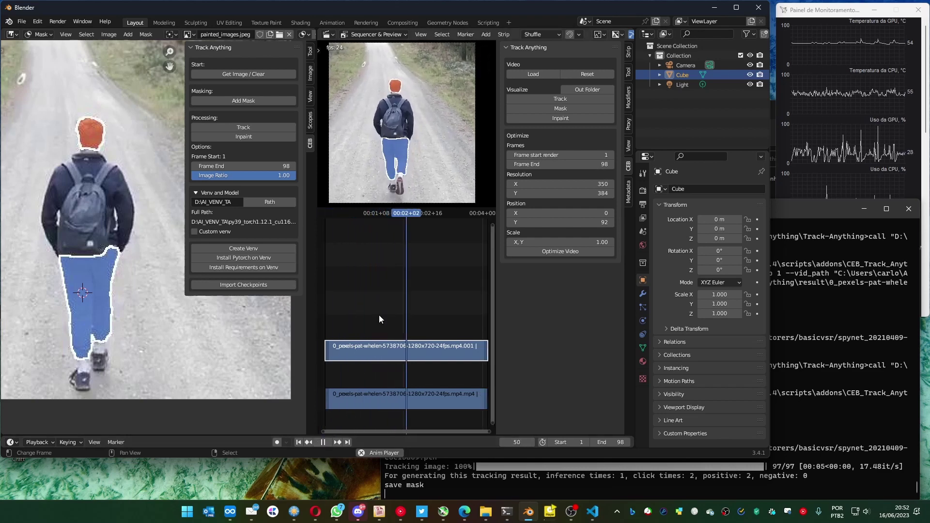
key("Home")
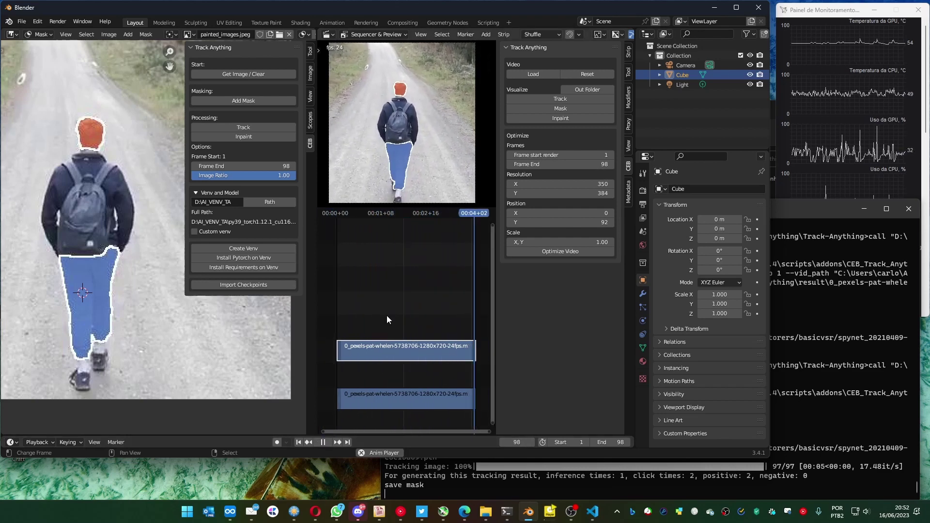
key("space")
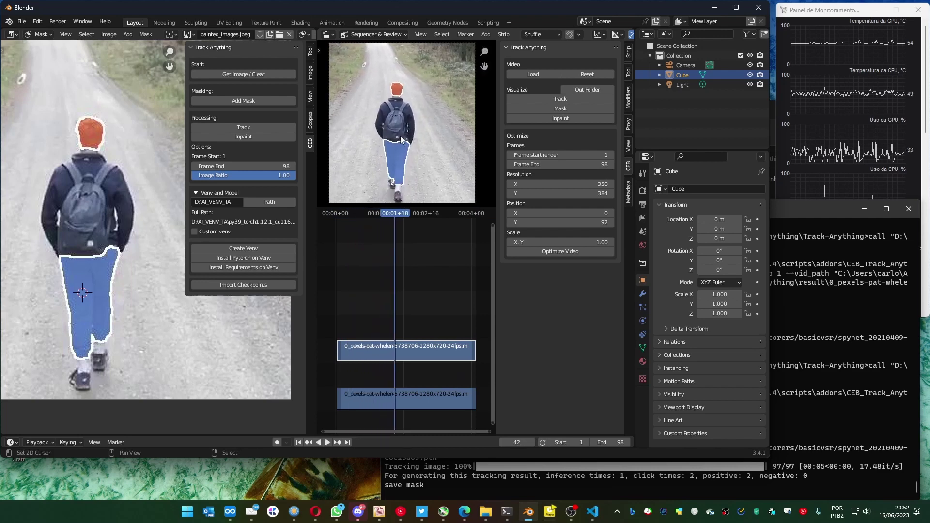
- Add the black-and-white mask sequence as a strip and play it back
left_click(537, 110)
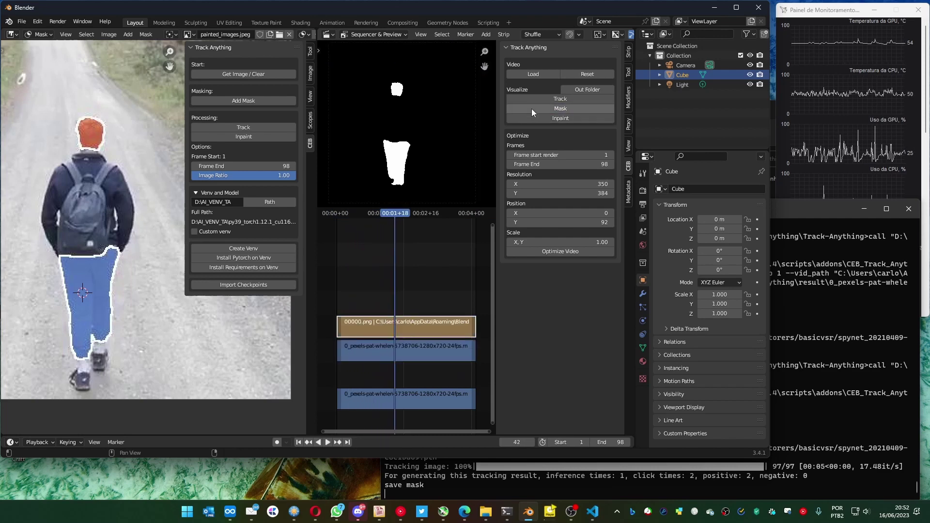
key("space")
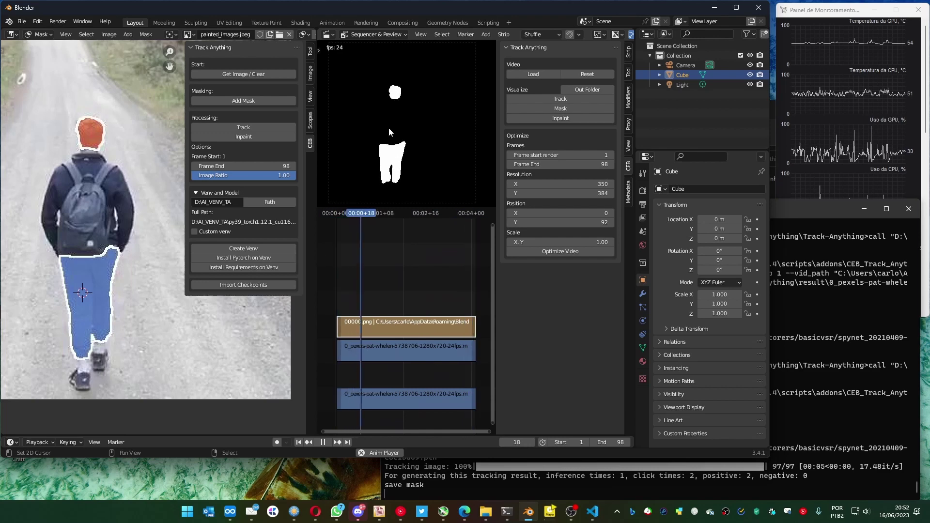
key("space")
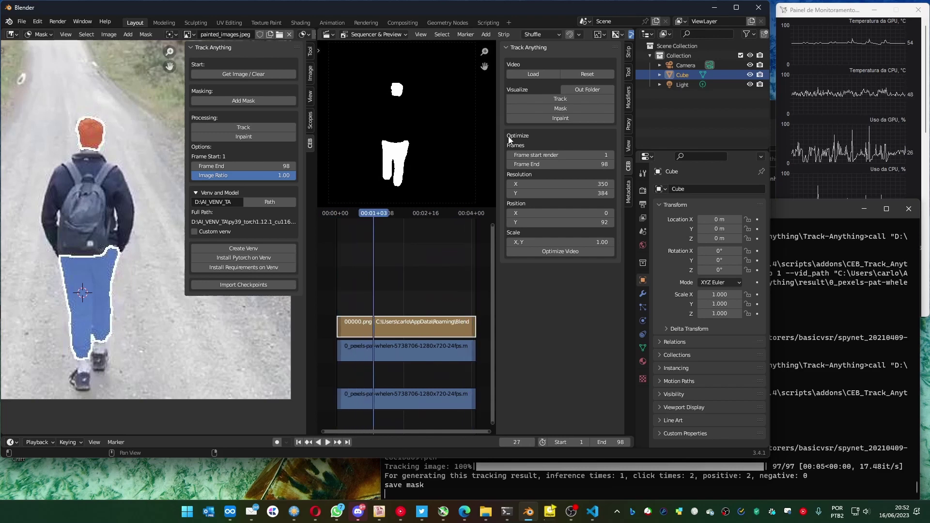
- Delete the two preview strips and run Inpaint until both passes reach 100%
left_click_drag(382, 216, 335, 215)
key("Right")
key("Right")
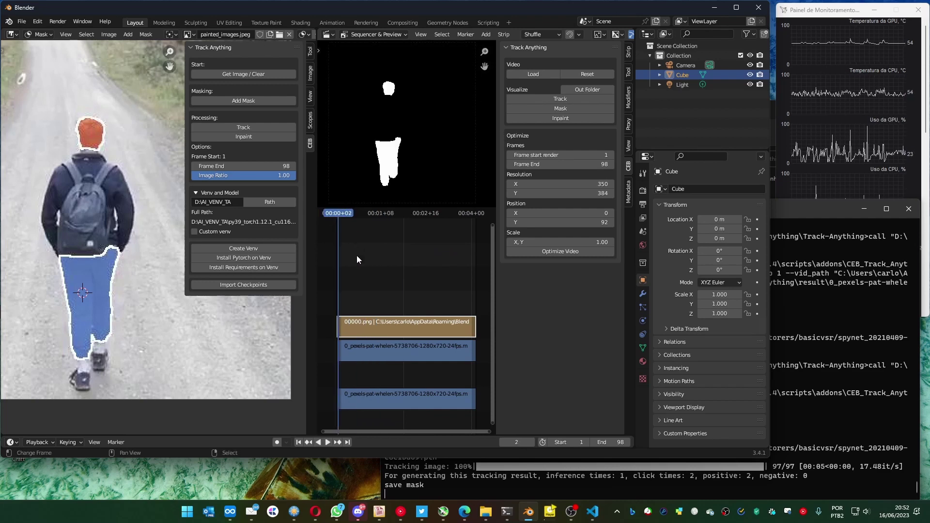
left_click(423, 357)
key("Delete")
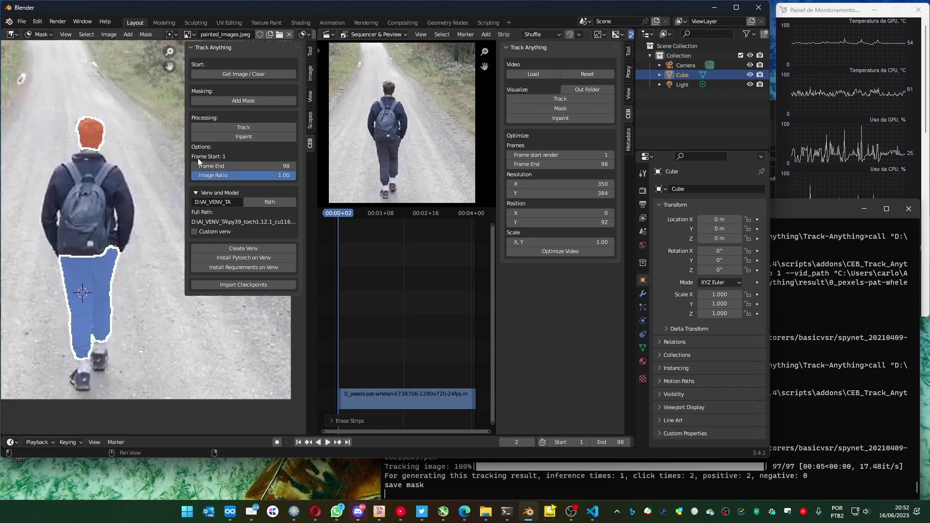
left_click(252, 137)
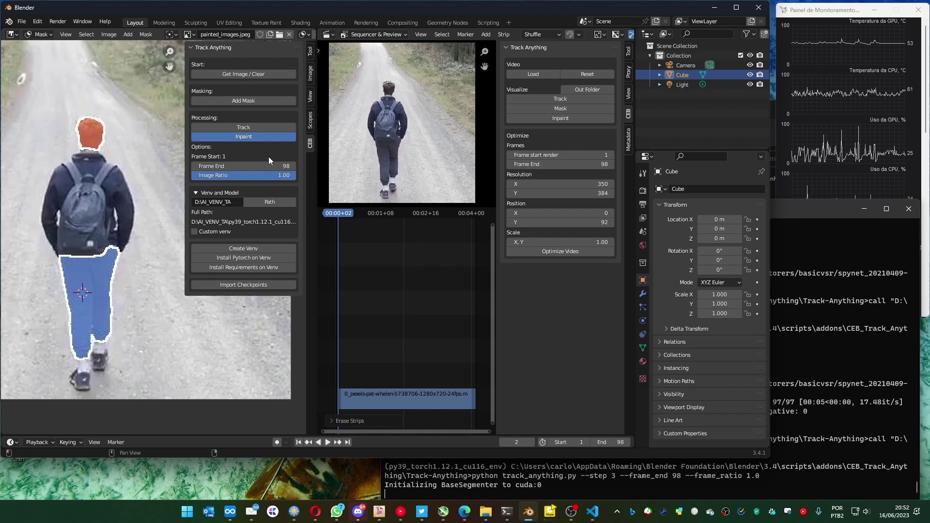
left_click(805, 160)
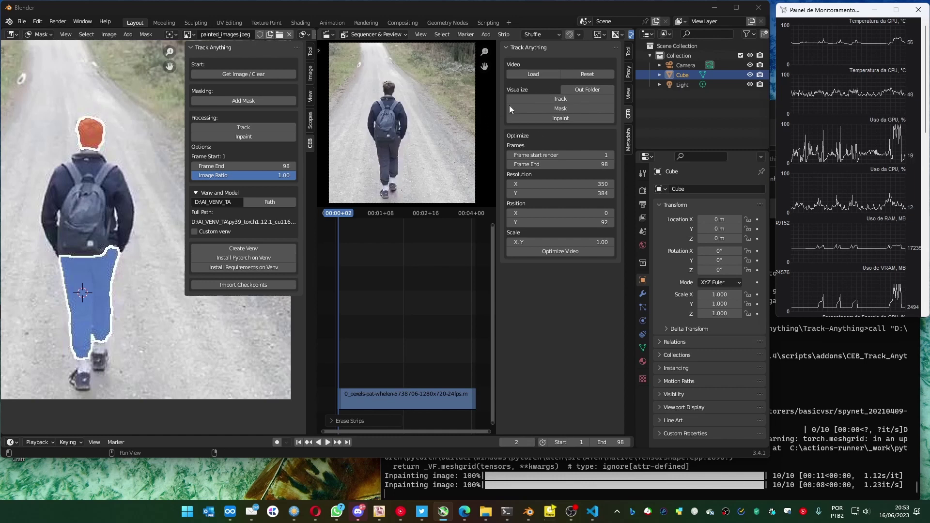
- Add the inpainted clip as a strip, play it, and scrub forward to frame 58
left_click(562, 120)
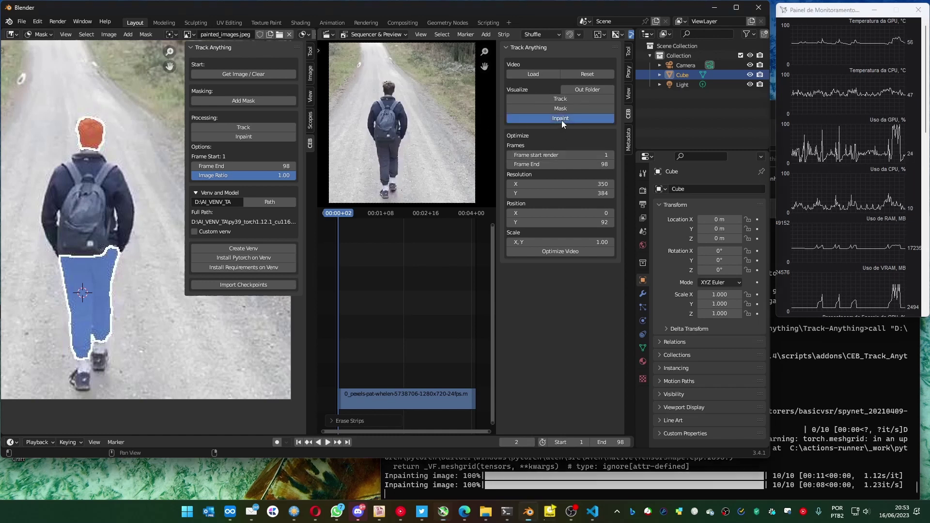
key("space")
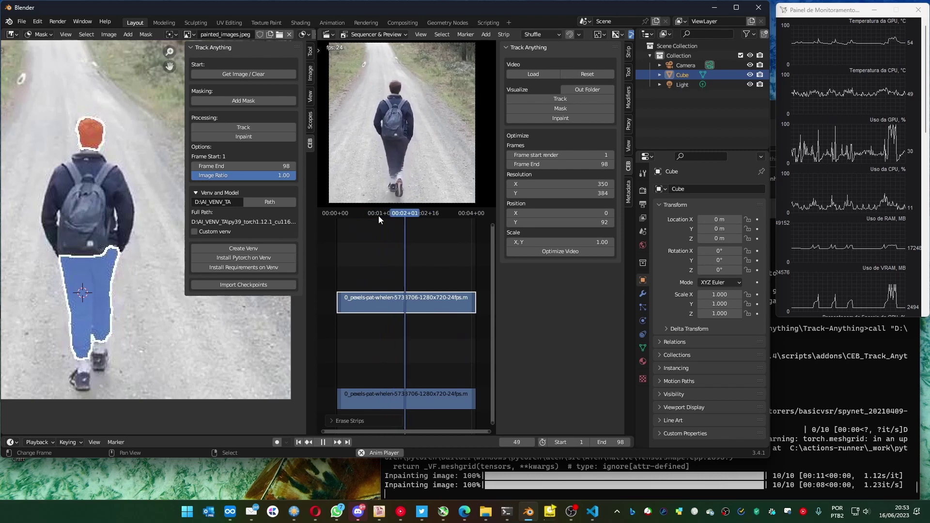
left_click(419, 216)
left_click_drag(421, 216, 379, 202)
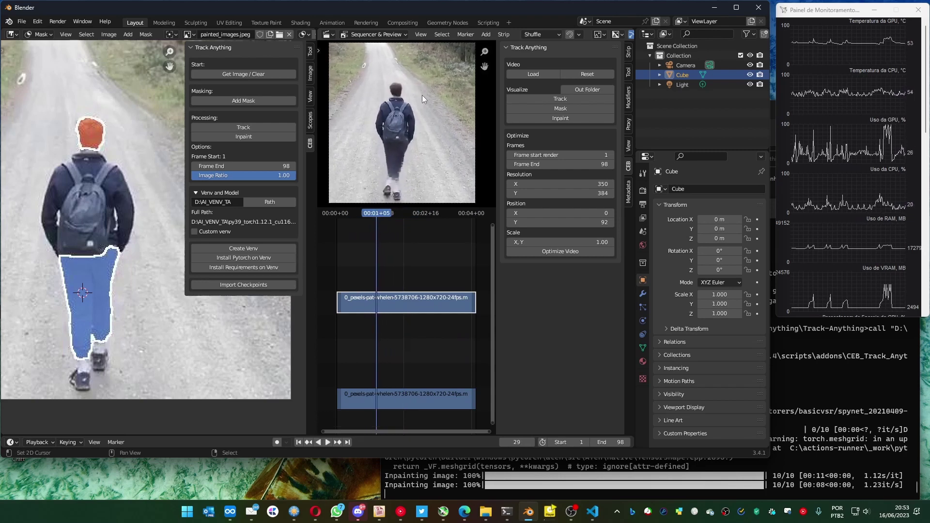
left_click_drag(382, 213, 450, 221)
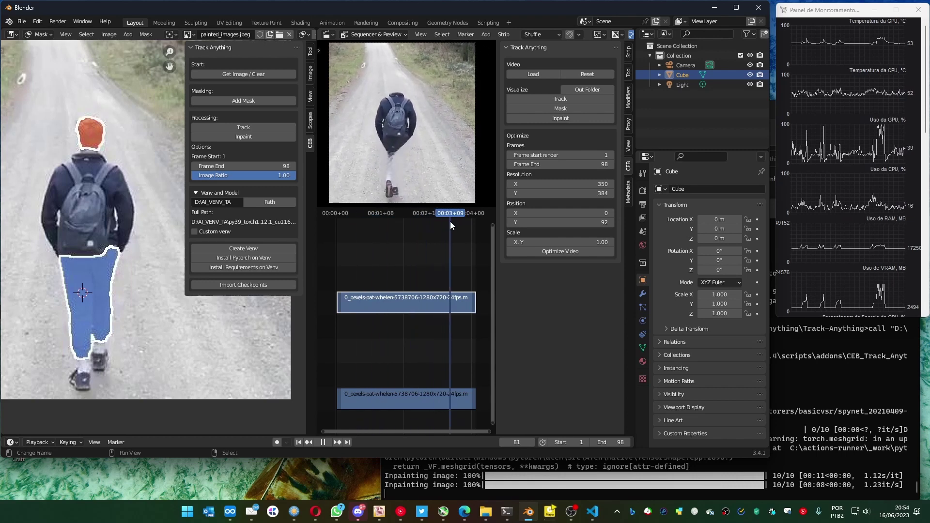